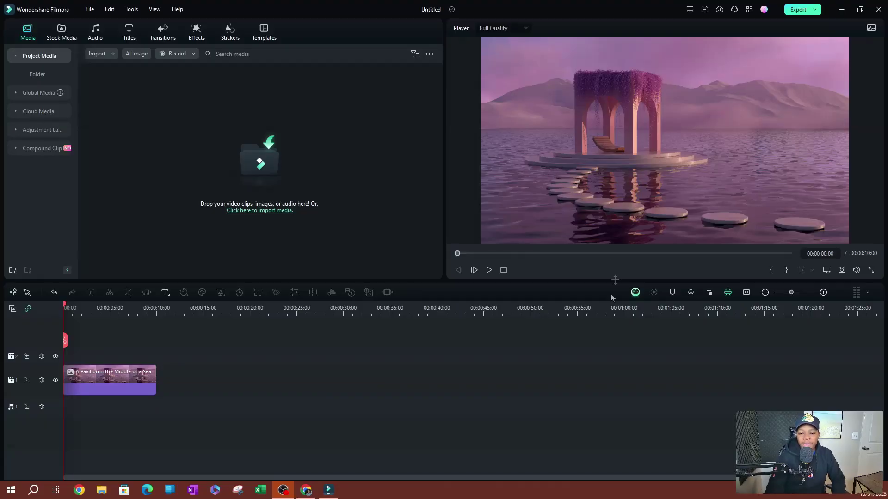
Step: Preview the pavilion video and try customizing the toolbar, leaving it unchanged
{"action": "left_click", "coordinate": [489, 270]}
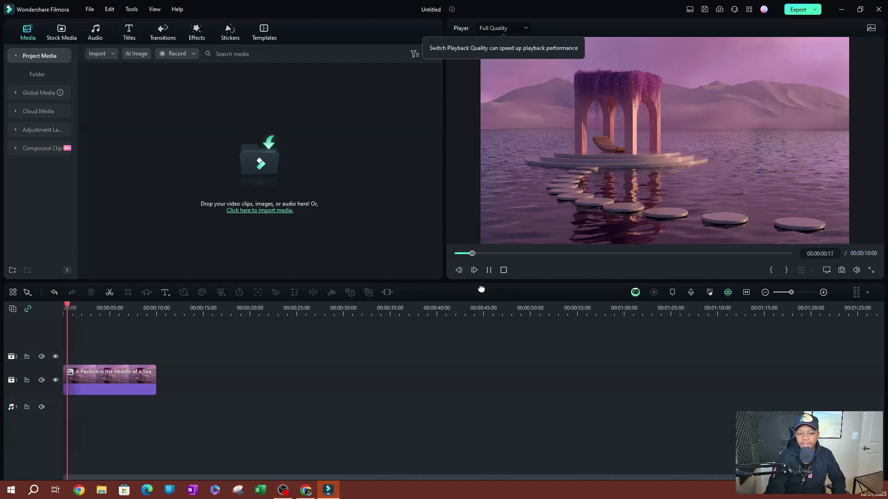
{"action": "left_click", "coordinate": [489, 269]}
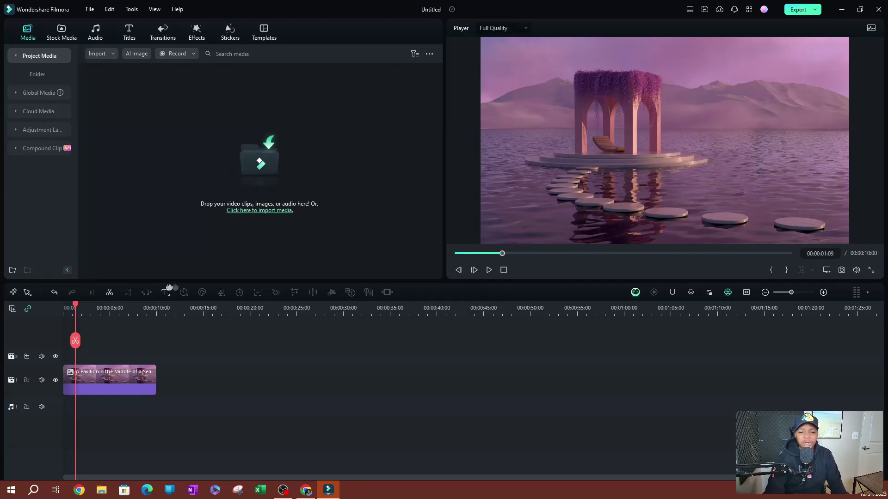
{"action": "left_click", "coordinate": [14, 293]}
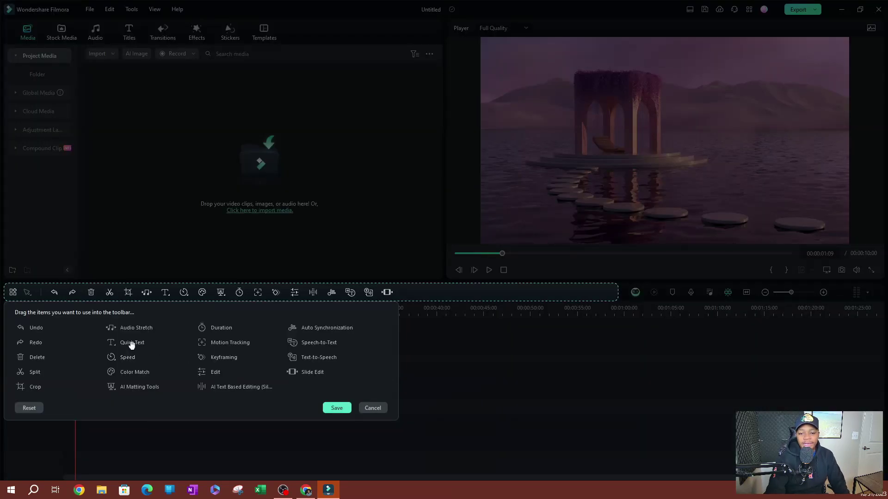
{"action": "left_click_drag", "start_coordinate": [126, 345], "coordinate": [368, 365]}
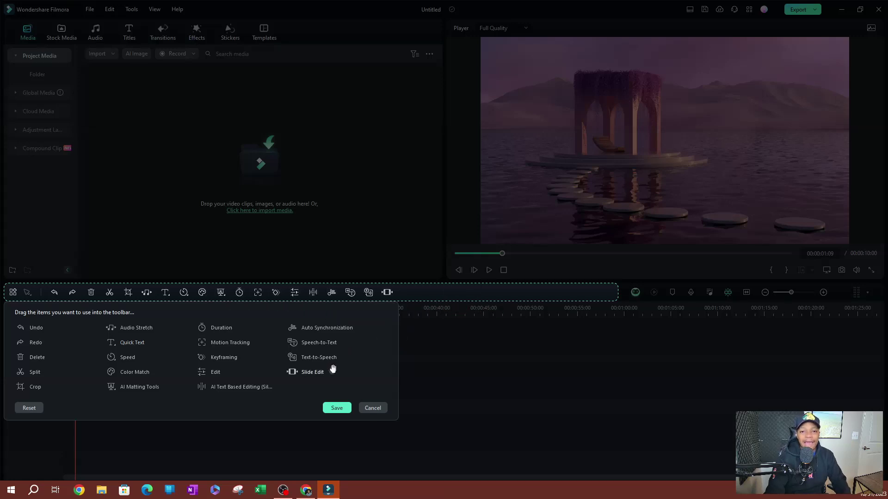
{"action": "left_click", "coordinate": [373, 408]}
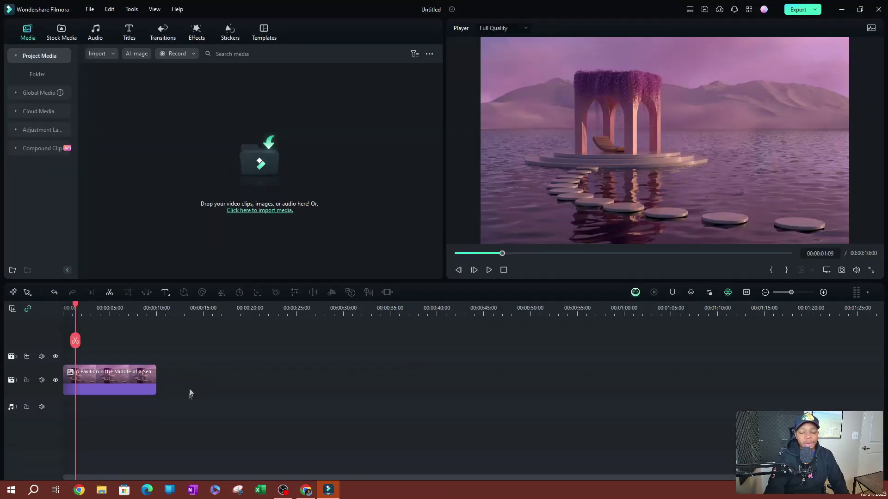
Step: Add a Quick 3D Text title at the timeline start and trim the video to 7 seconds
{"action": "left_click", "coordinate": [165, 294]}
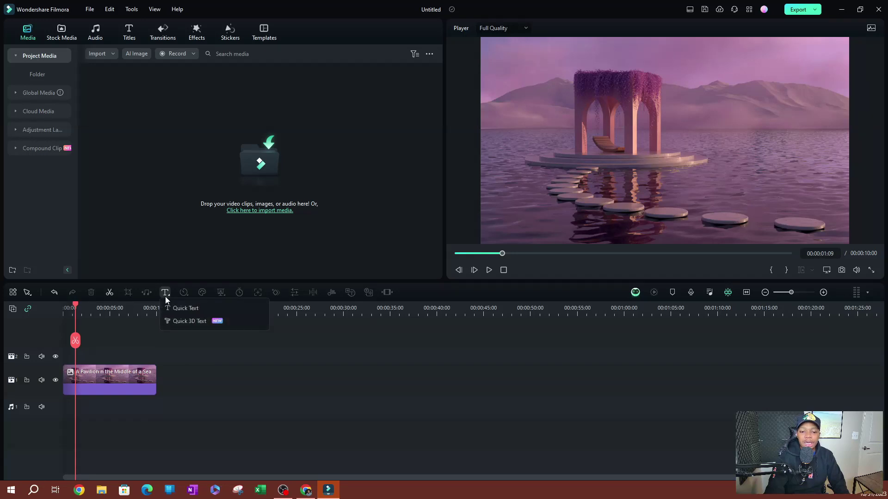
{"action": "left_click", "coordinate": [204, 322]}
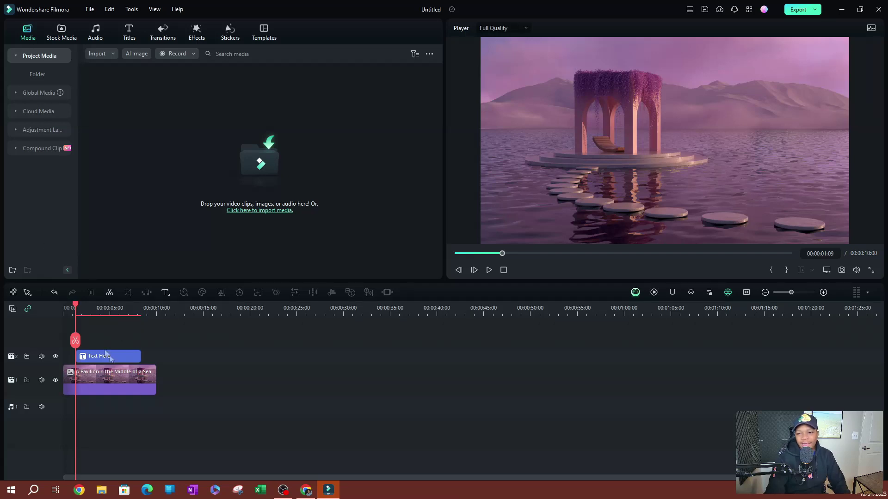
{"action": "left_click_drag", "start_coordinate": [91, 356], "coordinate": [79, 358]}
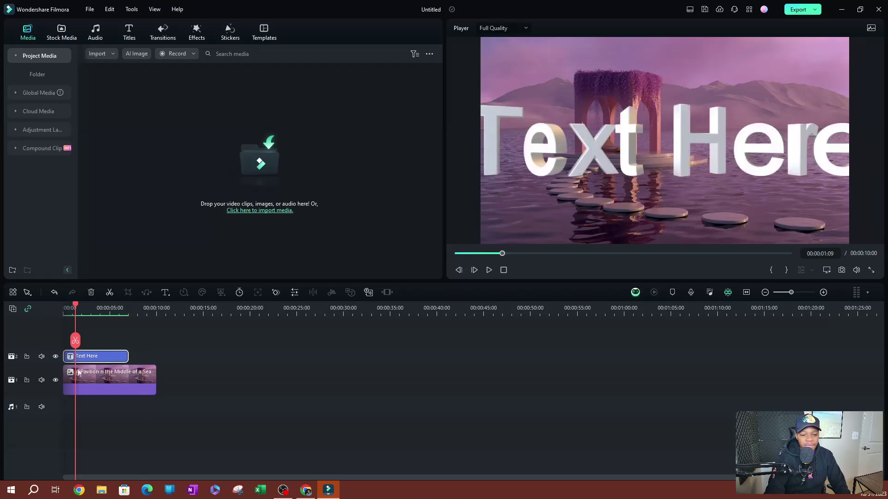
{"action": "left_click_drag", "start_coordinate": [151, 383], "coordinate": [128, 383]}
{"action": "left_click", "coordinate": [94, 357]}
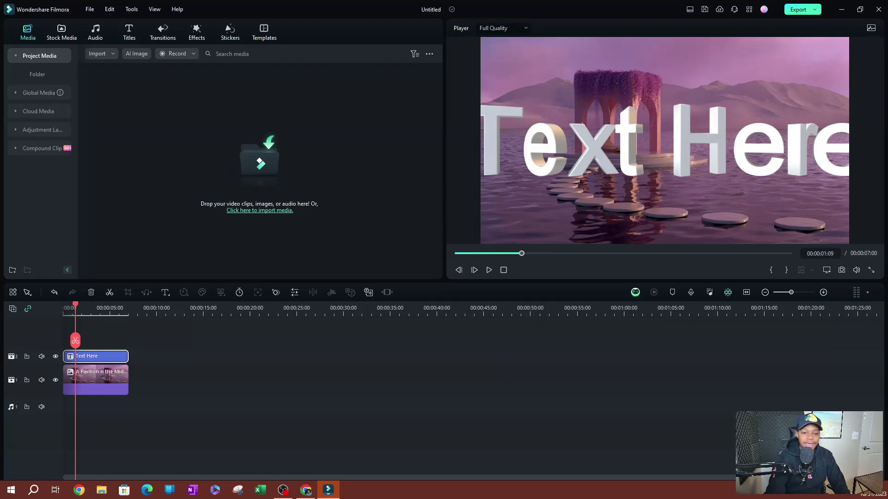
Step: Open the Text Here title's settings, check the Video tab, then return to Titles and launch Advanced
{"action": "double_click", "coordinate": [93, 358]}
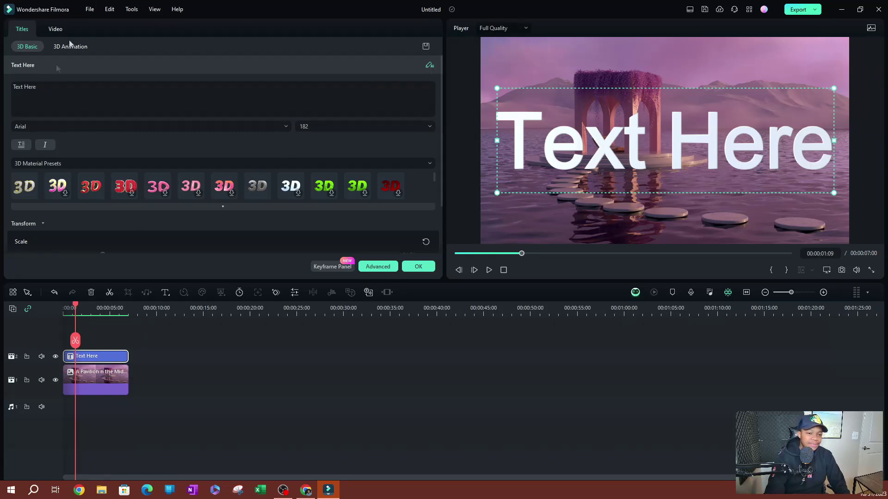
{"action": "left_click", "coordinate": [59, 29]}
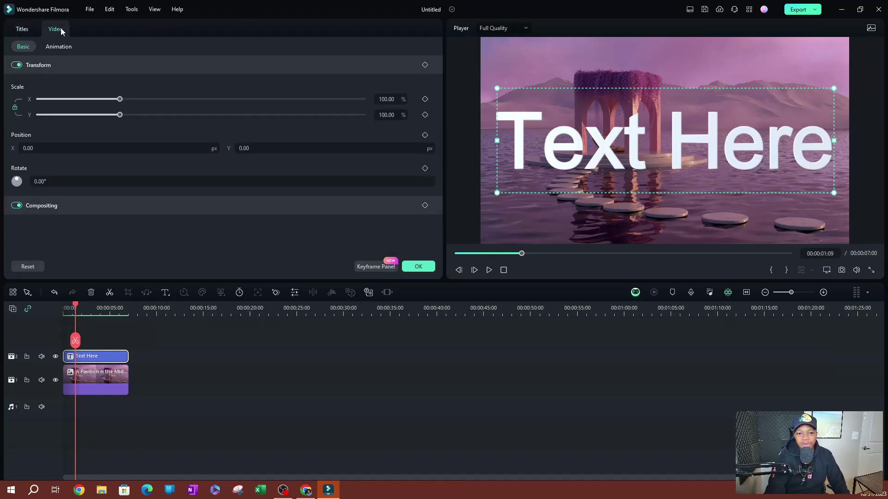
{"action": "left_click", "coordinate": [26, 32]}
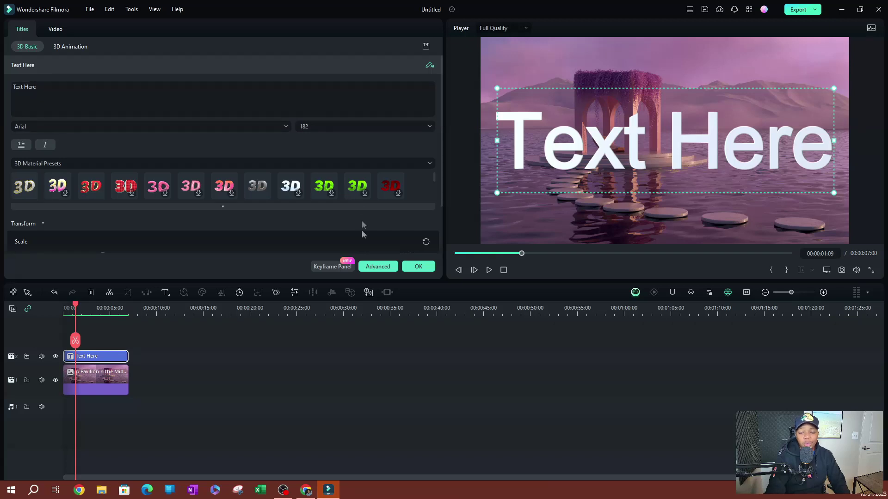
{"action": "left_click", "coordinate": [378, 267]}
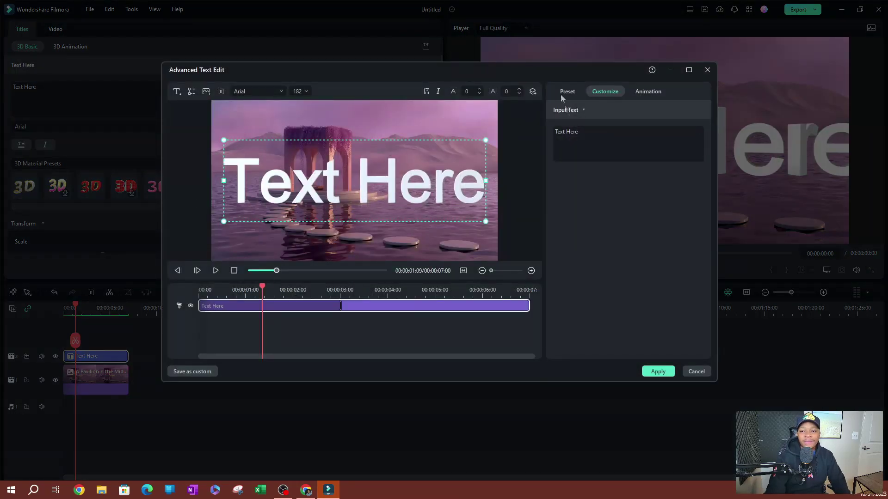
Step: Maximize Advanced Text Edit and browse its text, shape and image insert options
{"action": "double_click", "coordinate": [497, 69]}
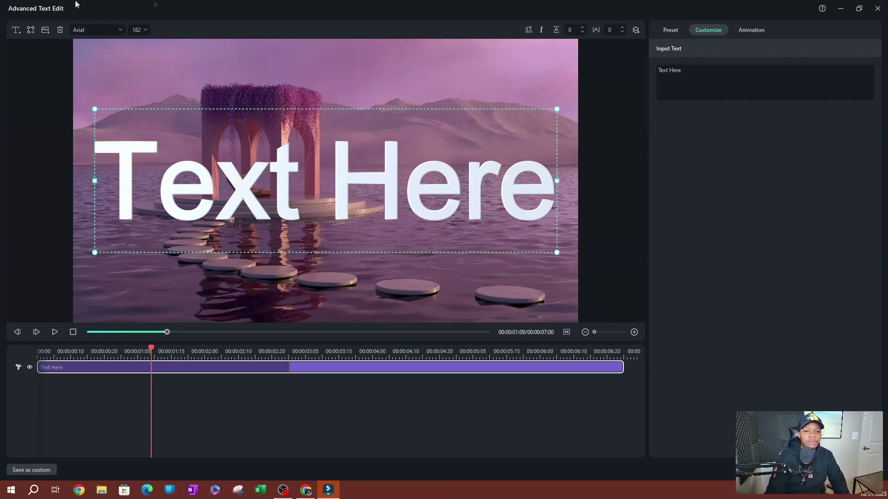
{"action": "left_click", "coordinate": [17, 32]}
{"action": "left_click", "coordinate": [31, 30]}
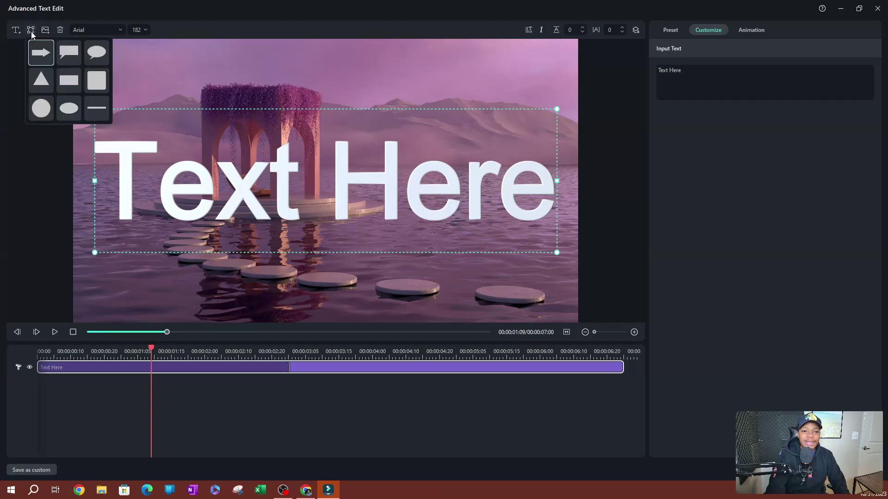
{"action": "left_click", "coordinate": [45, 31]}
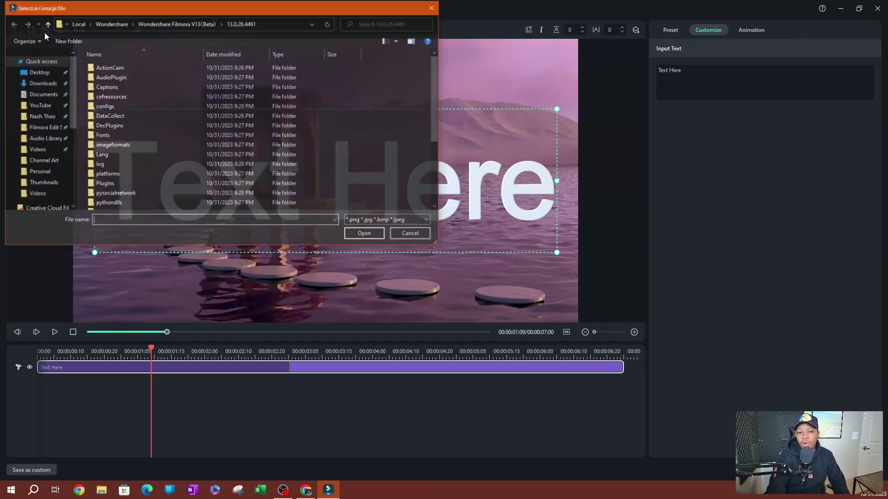
{"action": "left_click", "coordinate": [432, 7]}
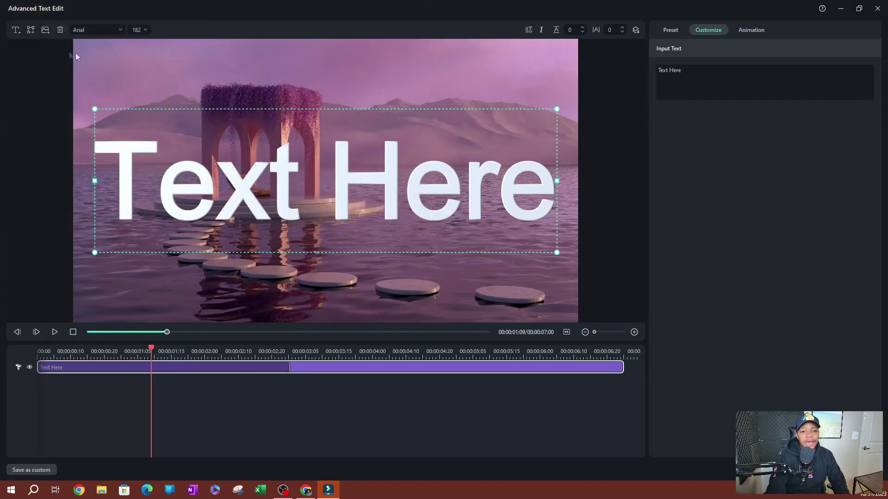
Step: Choose BebasNeueBold from the font list and set the title size to 72
{"action": "left_click", "coordinate": [101, 30]}
{"action": "scroll", "coordinate": [110, 152], "scroll_direction": "down", "scroll_amount": 1}
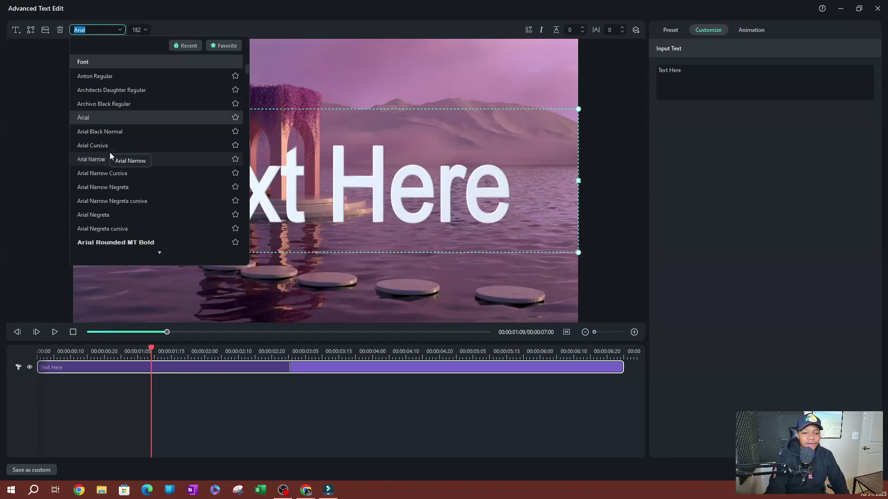
{"action": "type", "text": "B"}
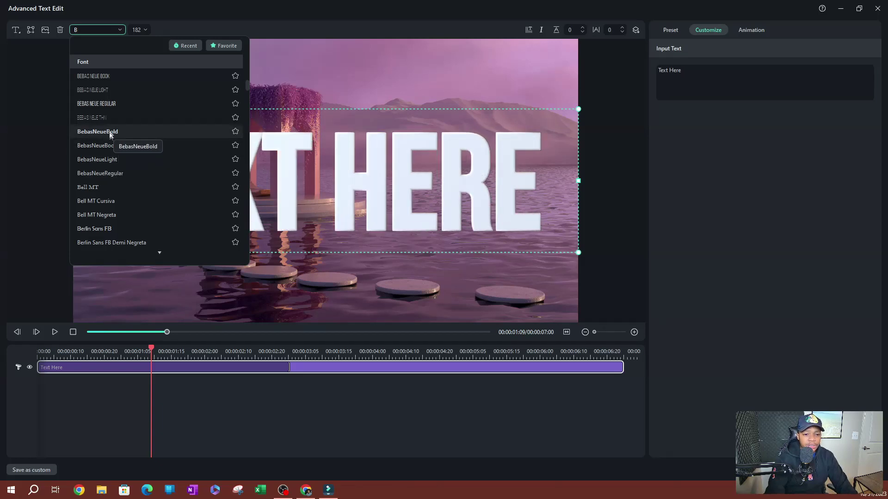
{"action": "scroll", "coordinate": [106, 192], "scroll_direction": "down", "scroll_amount": 2}
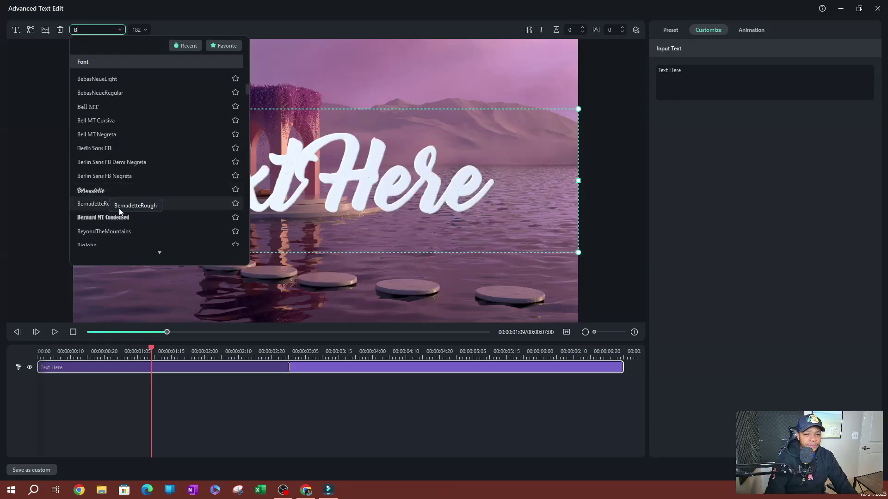
{"action": "scroll", "coordinate": [113, 217], "scroll_direction": "up", "scroll_amount": 1}
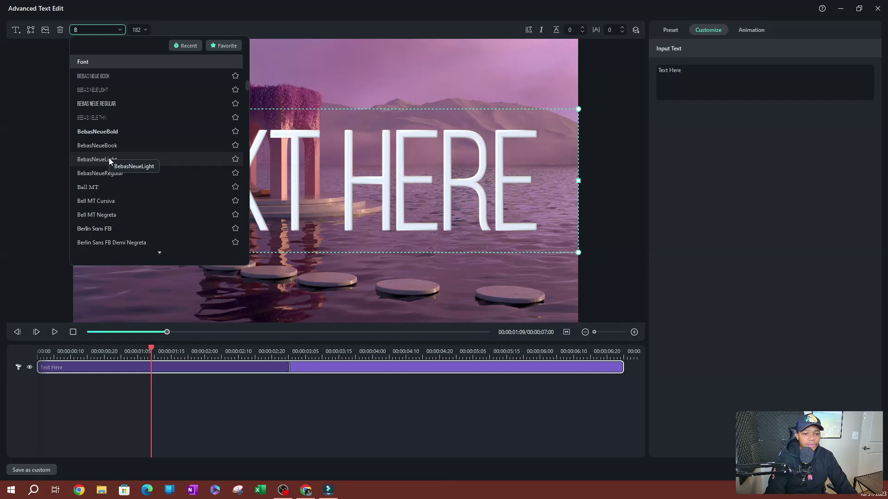
{"action": "left_click", "coordinate": [103, 131]}
{"action": "left_click", "coordinate": [139, 30]}
{"action": "scroll", "coordinate": [141, 74], "scroll_direction": "up", "scroll_amount": 2}
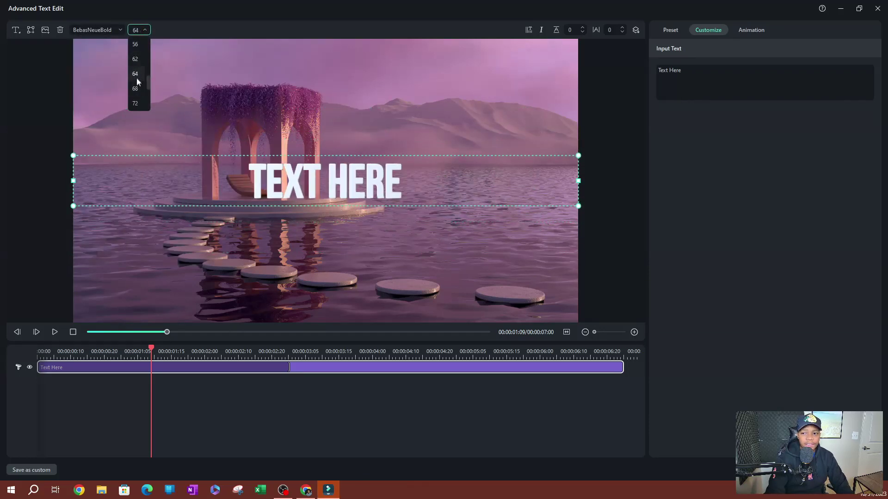
{"action": "left_click", "coordinate": [136, 103]}
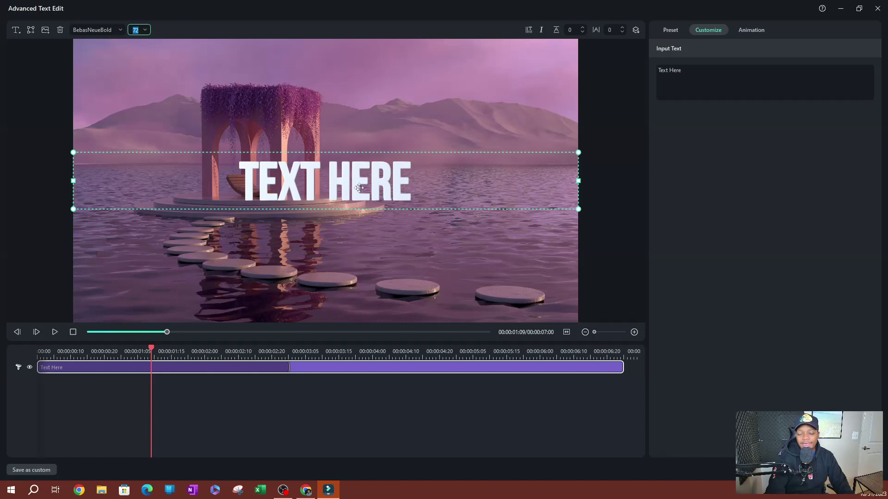
{"action": "left_click", "coordinate": [379, 184]}
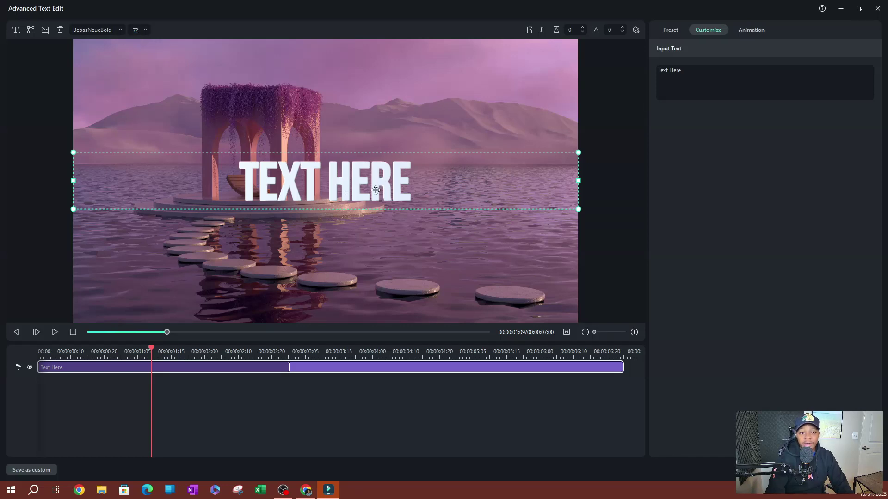
Step: Replace 'Text Here' with 'filmora 13' and drag the text box's right edge left
{"action": "double_click", "coordinate": [379, 185]}
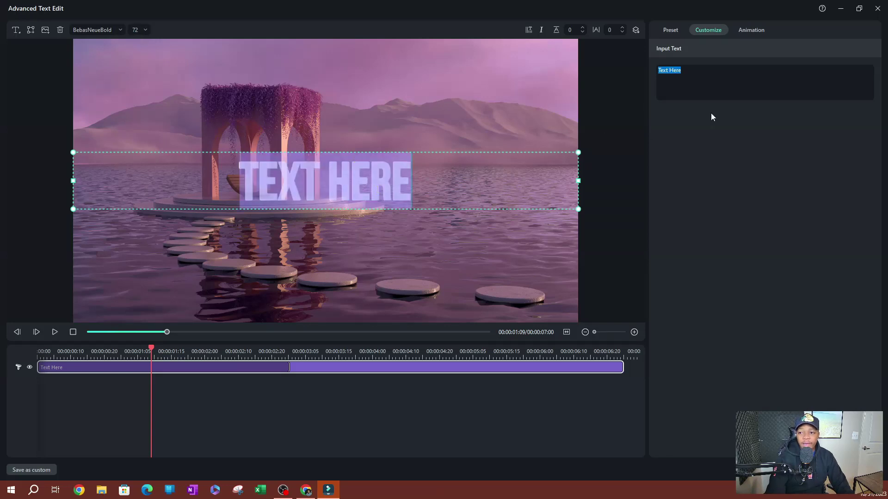
{"action": "left_click", "coordinate": [707, 83]}
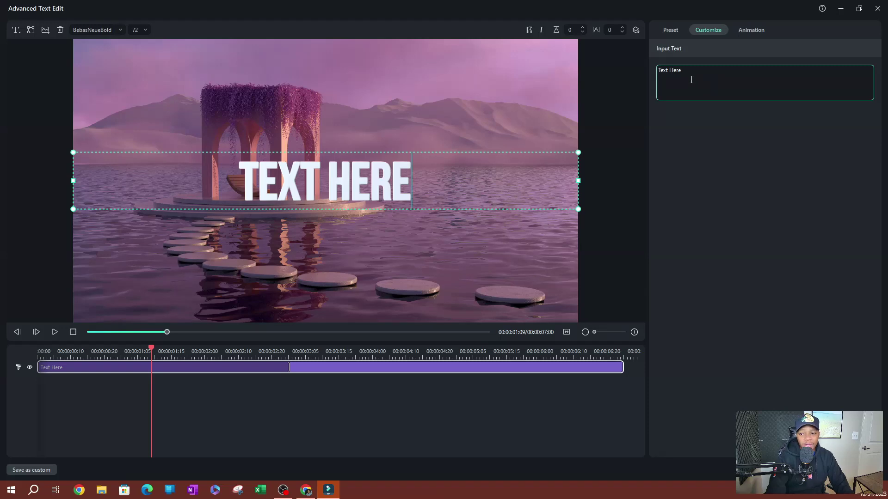
{"action": "key", "text": "ctrl+shift+Left"}
{"action": "key", "text": "ctrl+shift+Left"}
{"action": "key", "text": "Right"}
{"action": "key", "text": "BackSpace"}
{"action": "key", "text": "BackSpace"}
{"action": "key", "text": "BackSpace"}
{"action": "key", "text": "BackSpace"}
{"action": "key", "text": "BackSpace"}
{"action": "key", "text": "BackSpace"}
{"action": "key", "text": "BackSpace"}
{"action": "key", "text": "BackSpace"}
{"action": "key", "text": "BackSpace"}
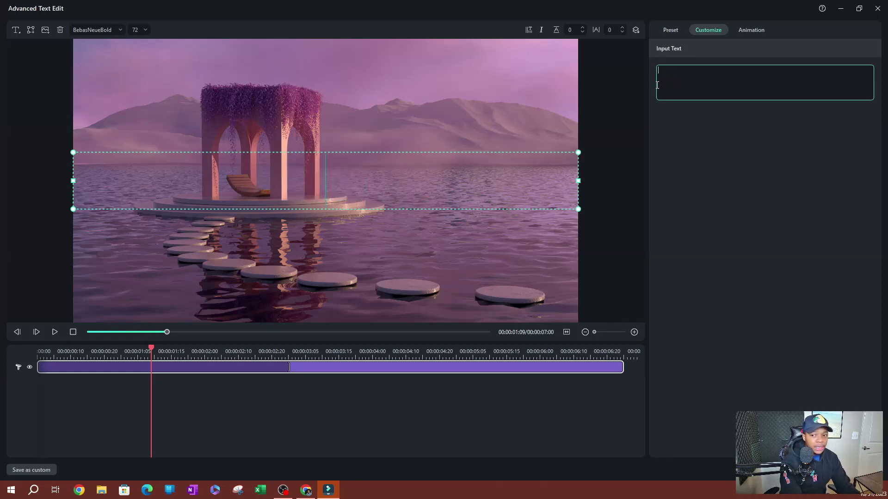
{"action": "type", "text": "fi"}
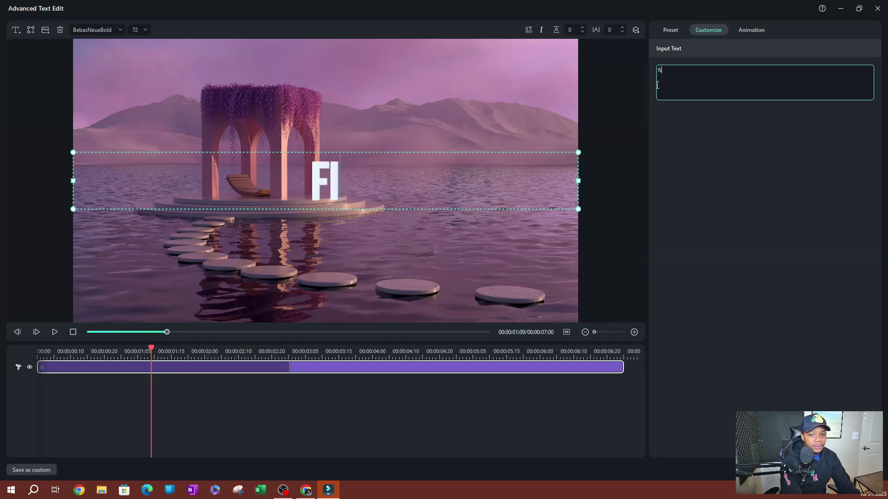
{"action": "type", "text": "lmora"}
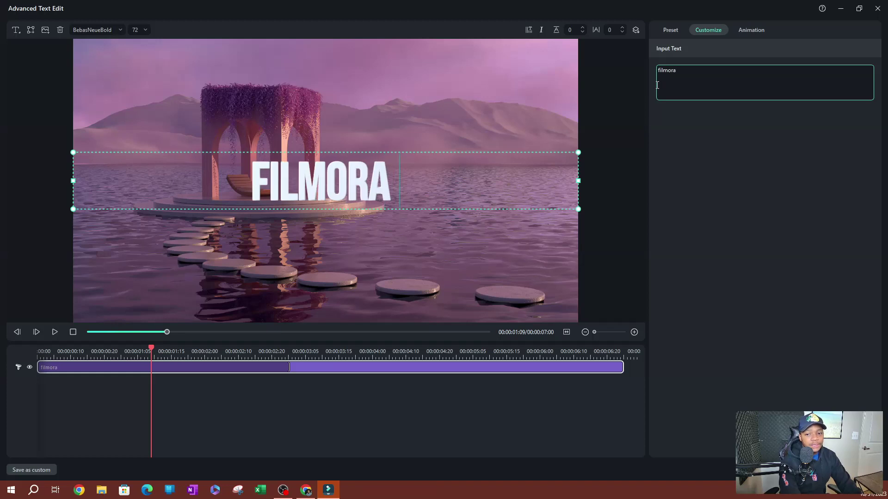
{"action": "type", "text": " 13"}
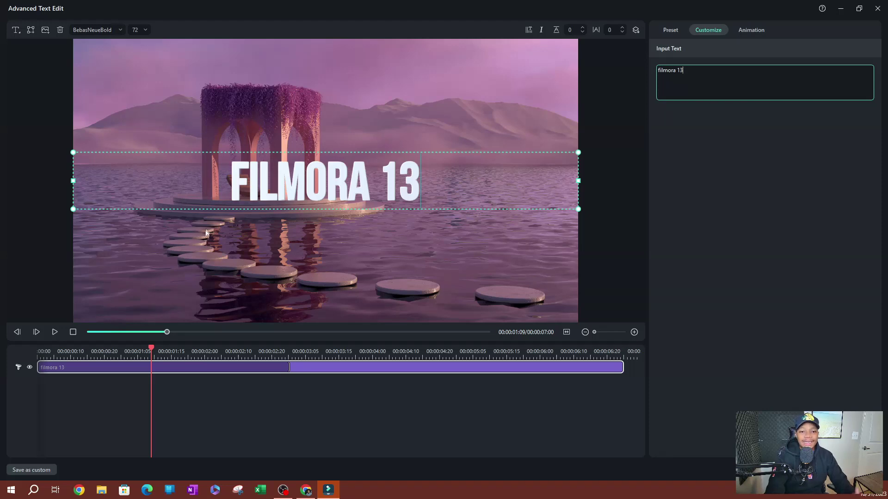
{"action": "left_click_drag", "start_coordinate": [578, 181], "coordinate": [265, 183]}
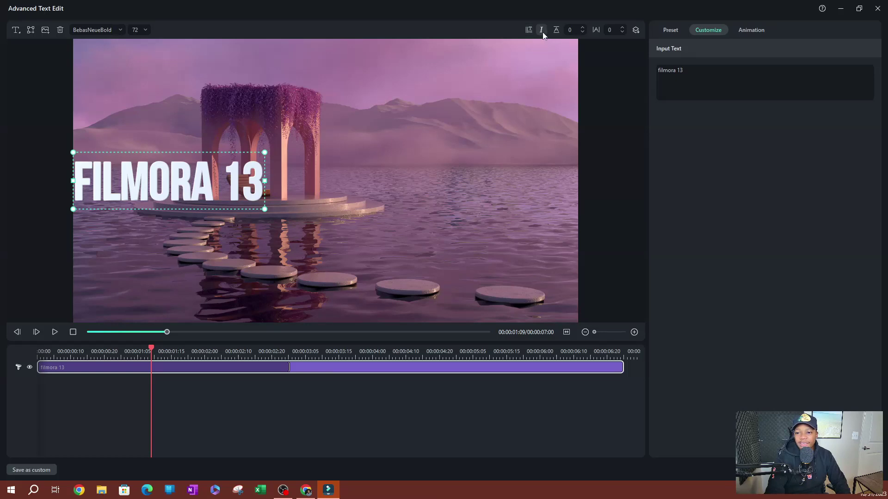
Step: Toggle Vertical text on and off, leaving the title horizontal
{"action": "left_click", "coordinate": [530, 32]}
{"action": "left_click", "coordinate": [530, 33]}
{"action": "left_click", "coordinate": [530, 33]}
{"action": "left_click", "coordinate": [530, 33]}
Step: Set letter spacing to 9, widen the text box, and centre it over the pavilion
{"action": "mouse_move", "coordinate": [612, 30]}
{"action": "left_mouse_down"}
{"action": "mouse_move", "coordinate": [657, 30]}
{"action": "mouse_move", "coordinate": [601, 30]}
{"action": "left_mouse_up"}
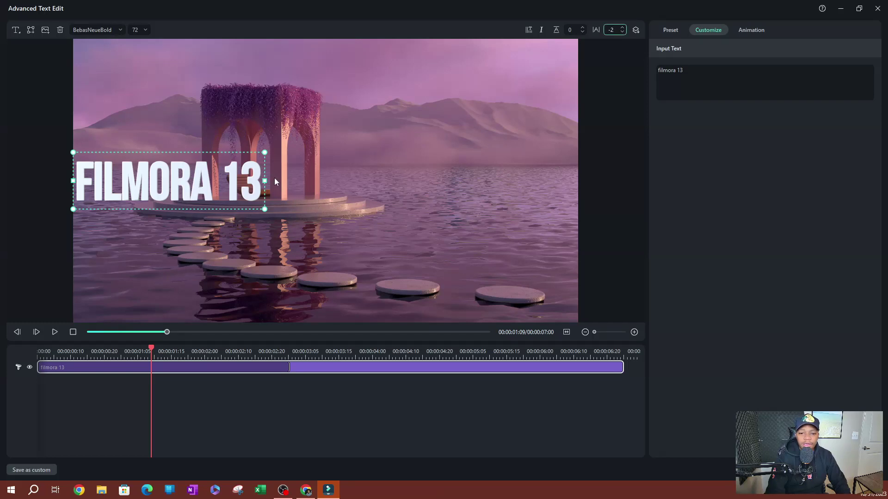
{"action": "left_click_drag", "start_coordinate": [264, 181], "coordinate": [392, 178]}
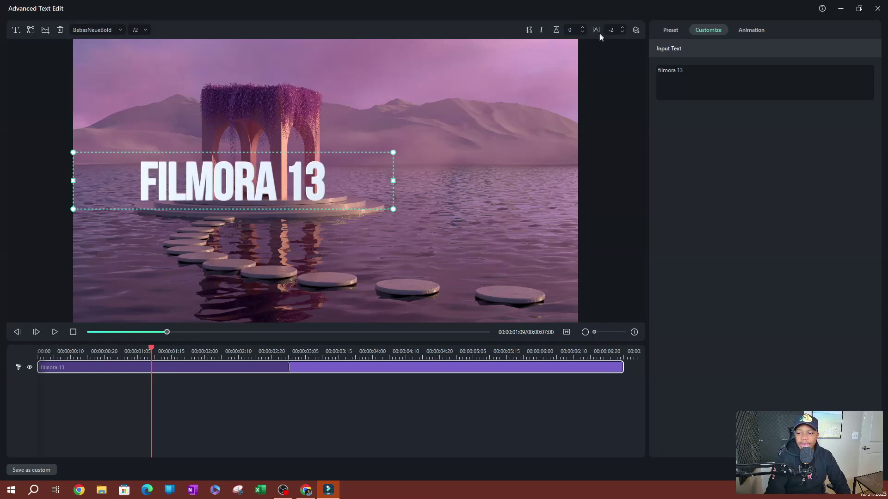
{"action": "mouse_move", "coordinate": [601, 31]}
{"action": "left_mouse_down"}
{"action": "mouse_move", "coordinate": [617, 31]}
{"action": "mouse_move", "coordinate": [605, 32]}
{"action": "left_mouse_up"}
{"action": "left_click_drag", "start_coordinate": [323, 183], "coordinate": [406, 175]}
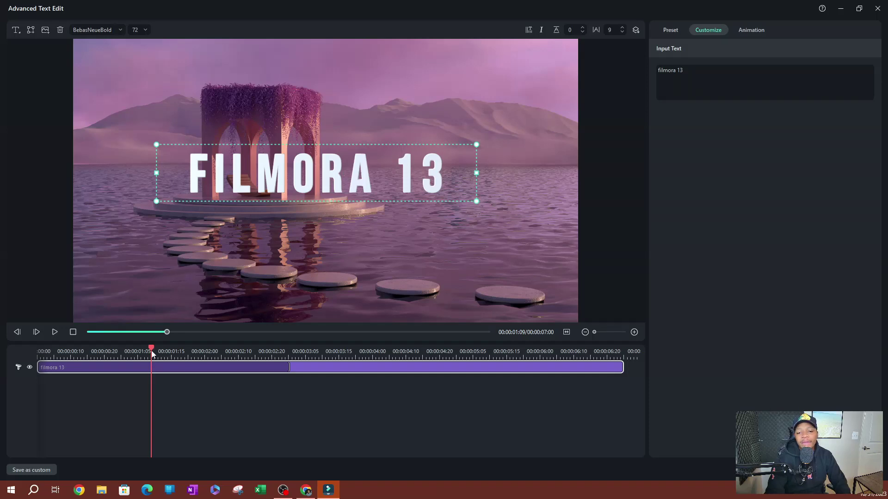
{"action": "left_click_drag", "start_coordinate": [152, 362], "coordinate": [11, 351]}
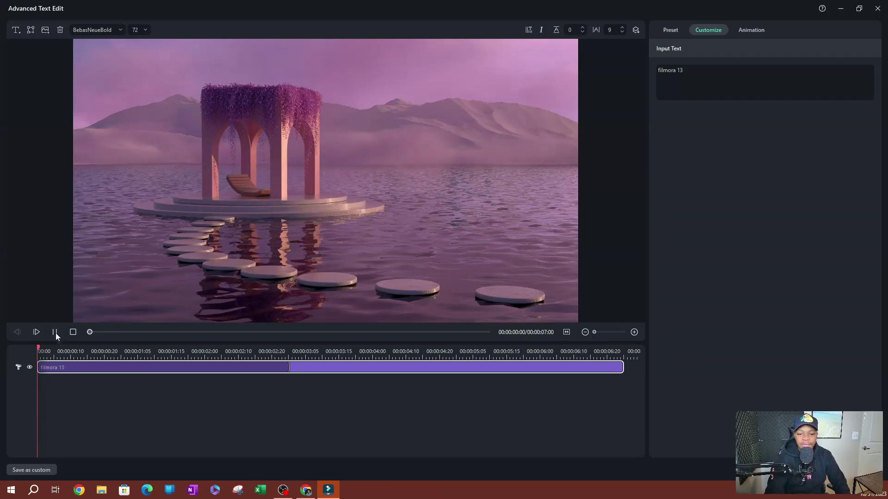
{"action": "left_click", "coordinate": [56, 333]}
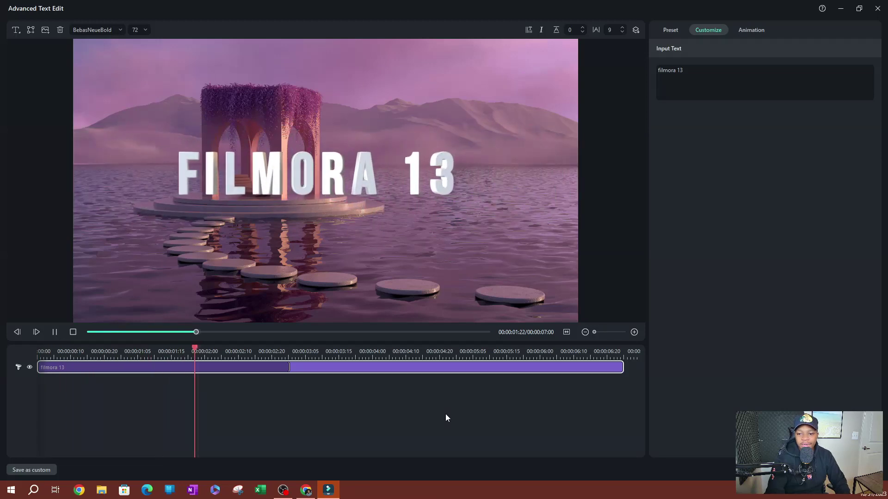
{"action": "key", "text": "space"}
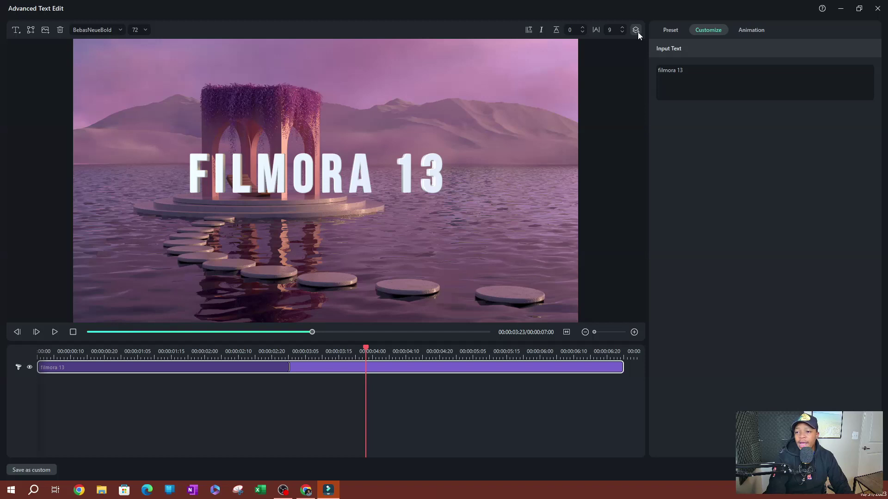
Step: Browse the 3D Material Presets, try the green one, and apply the white and pink material
{"action": "left_click", "coordinate": [670, 31]}
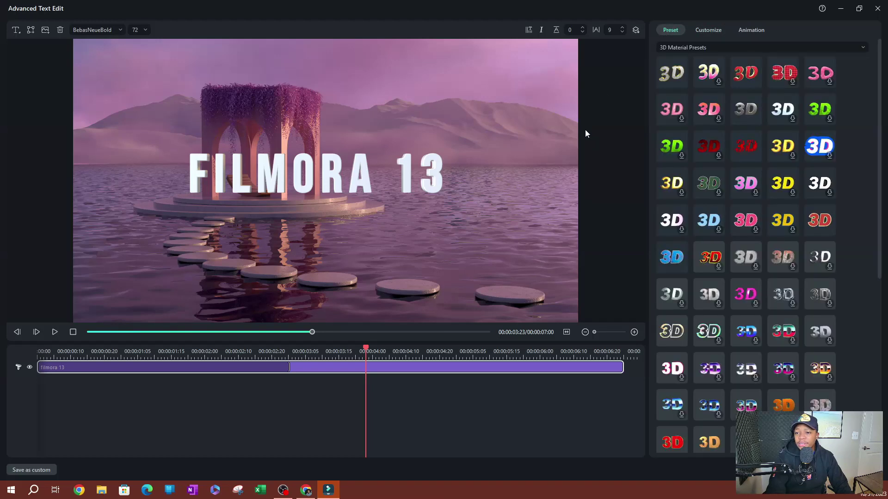
{"action": "left_click", "coordinate": [676, 48]}
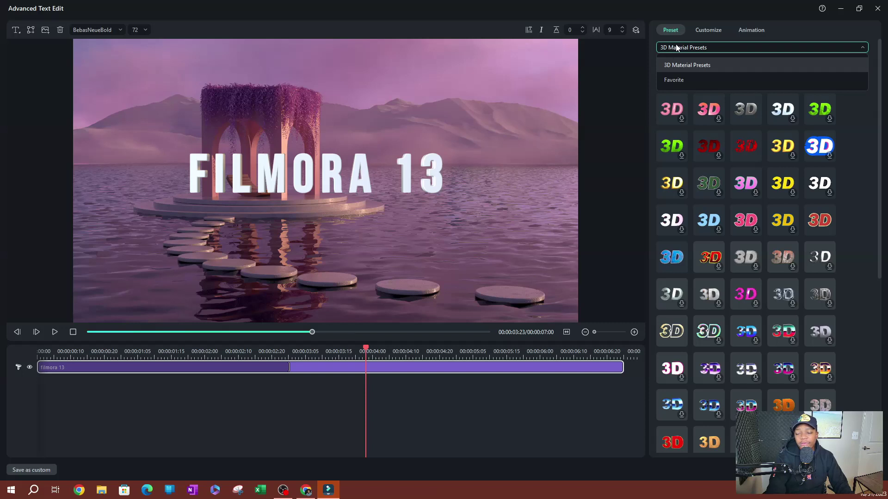
{"action": "left_click", "coordinate": [669, 80]}
{"action": "left_click", "coordinate": [692, 47]}
{"action": "left_click", "coordinate": [677, 66]}
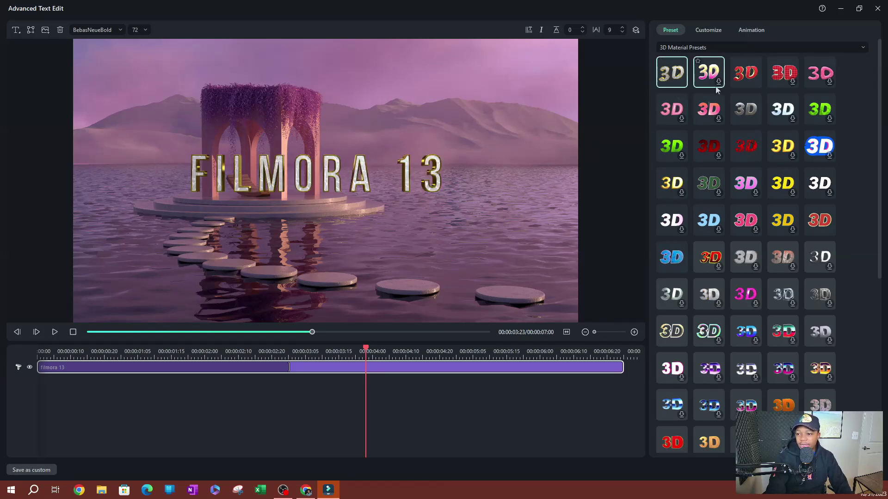
{"action": "left_click", "coordinate": [679, 154]}
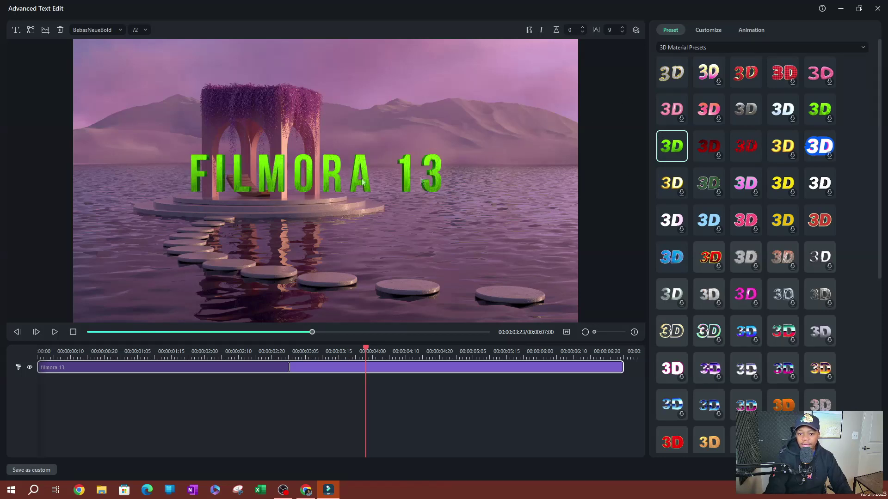
{"action": "left_click", "coordinate": [678, 229]}
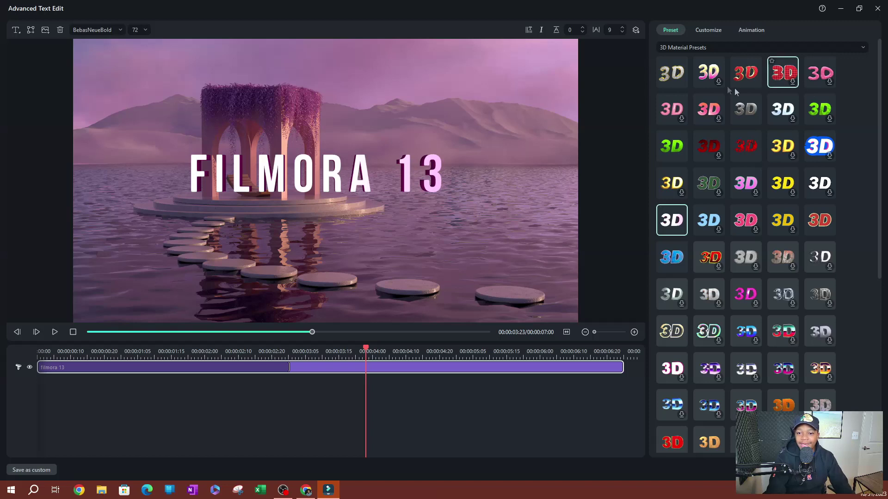
{"action": "left_click", "coordinate": [707, 30]}
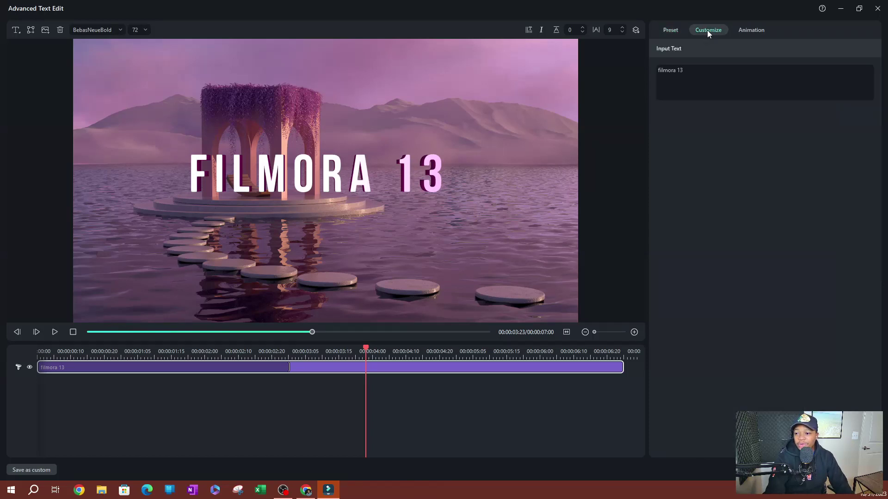
Step: In the Animation In presets, remove the entrance and try Sequential
{"action": "left_click", "coordinate": [751, 31]}
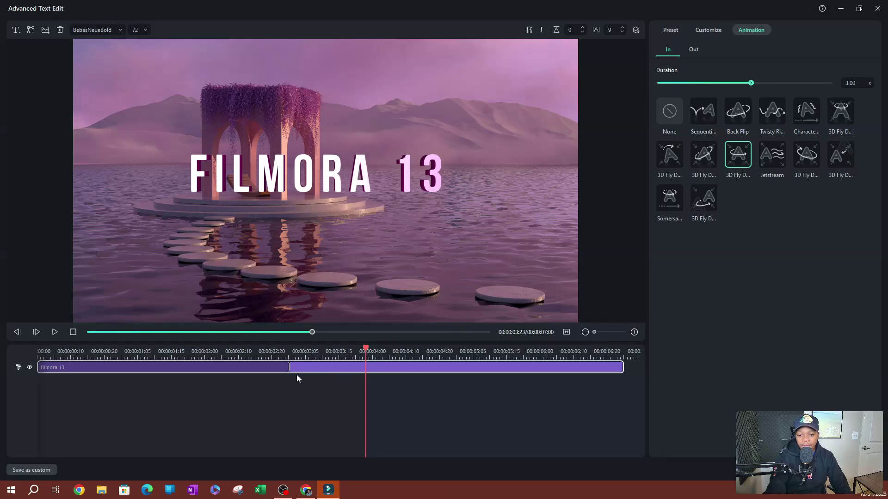
{"action": "mouse_move", "coordinate": [290, 368]}
{"action": "left_mouse_down"}
{"action": "mouse_move", "coordinate": [274, 368]}
{"action": "mouse_move", "coordinate": [296, 369]}
{"action": "left_mouse_up"}
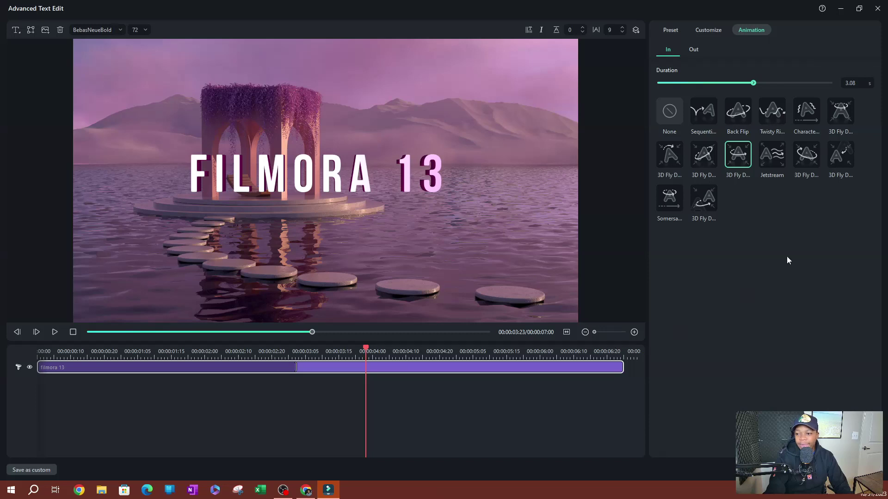
{"action": "left_click", "coordinate": [673, 116]}
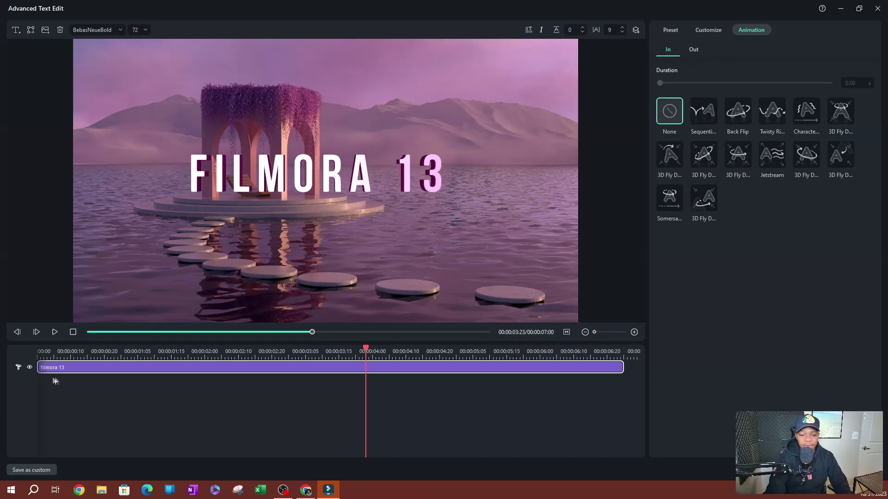
{"action": "left_click", "coordinate": [712, 113]}
Step: Try several fly-in entrances, including Jetstream, and settle on 3D Fly (row 2, column 3)
{"action": "left_click", "coordinate": [742, 158]}
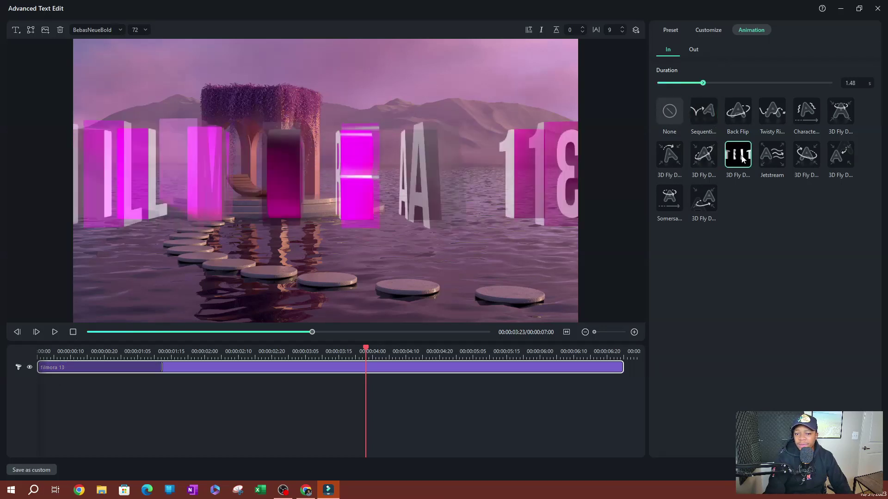
{"action": "left_click", "coordinate": [798, 159]}
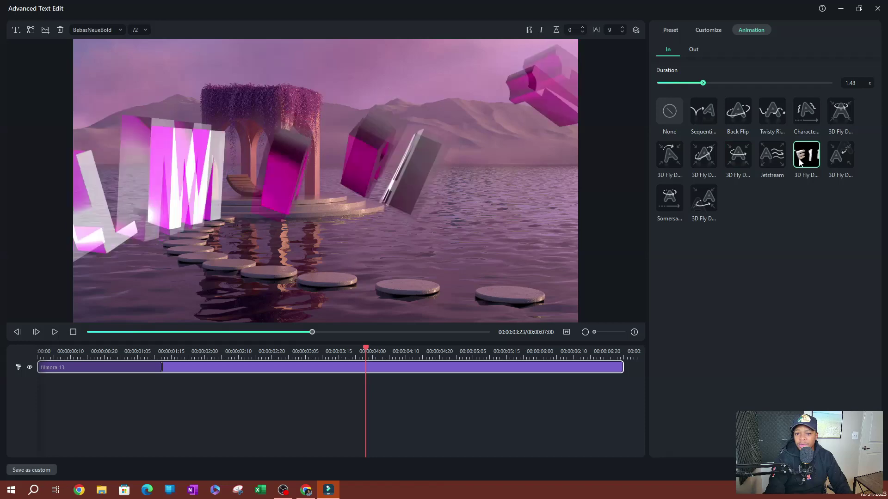
{"action": "left_click", "coordinate": [843, 157]}
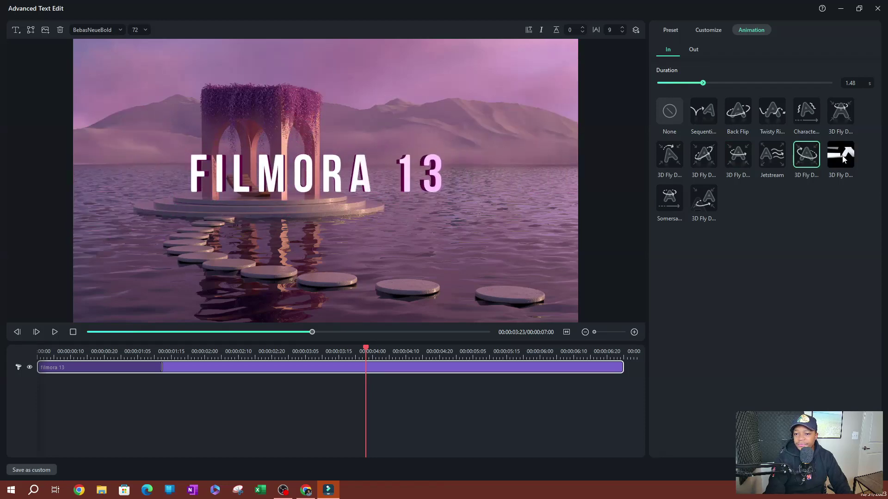
{"action": "left_click", "coordinate": [711, 203]}
{"action": "left_click", "coordinate": [680, 205]}
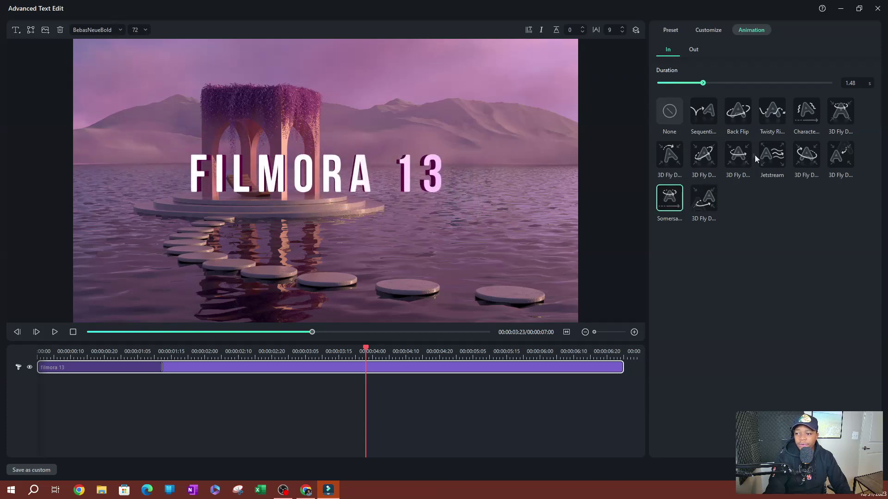
{"action": "left_click", "coordinate": [775, 160]}
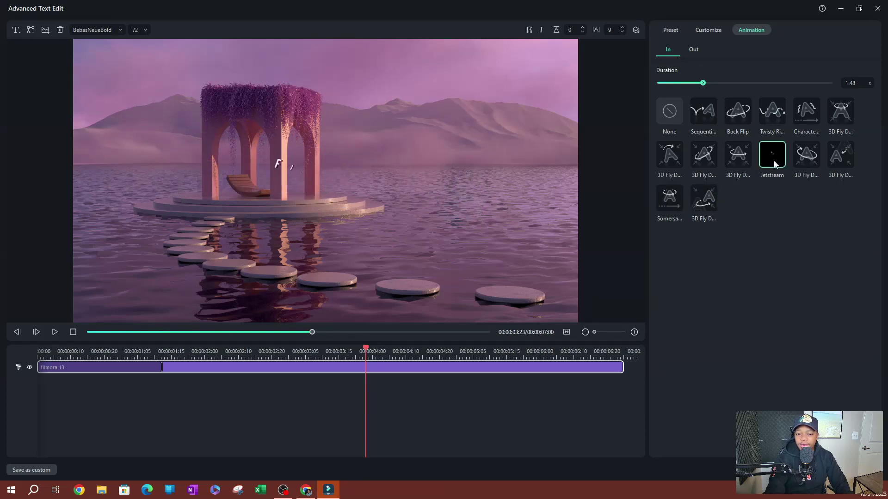
{"action": "left_click", "coordinate": [738, 159]}
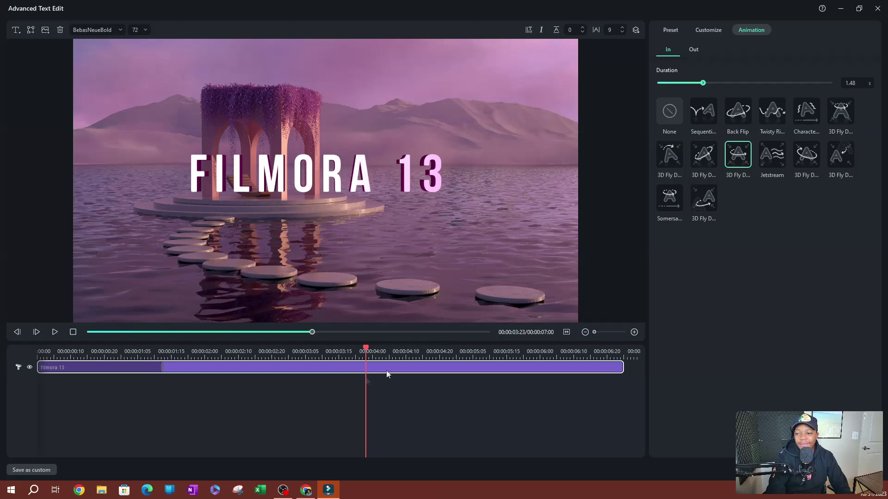
Step: Drag the fly-in boundary on the timeline, preview it, and settle the duration at 1.80 s
{"action": "left_click_drag", "start_coordinate": [158, 368], "coordinate": [98, 368]}
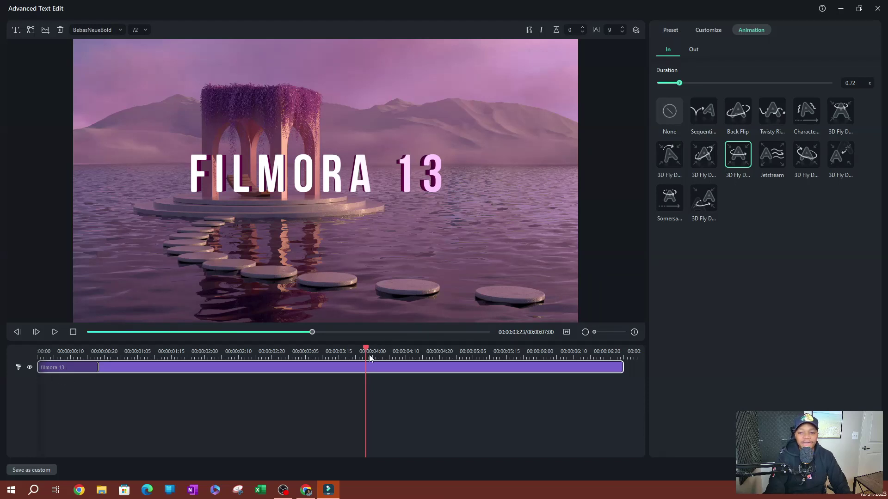
{"action": "key", "text": "Home"}
{"action": "left_click", "coordinate": [55, 332]}
{"action": "left_click_drag", "start_coordinate": [98, 367], "coordinate": [534, 367]}
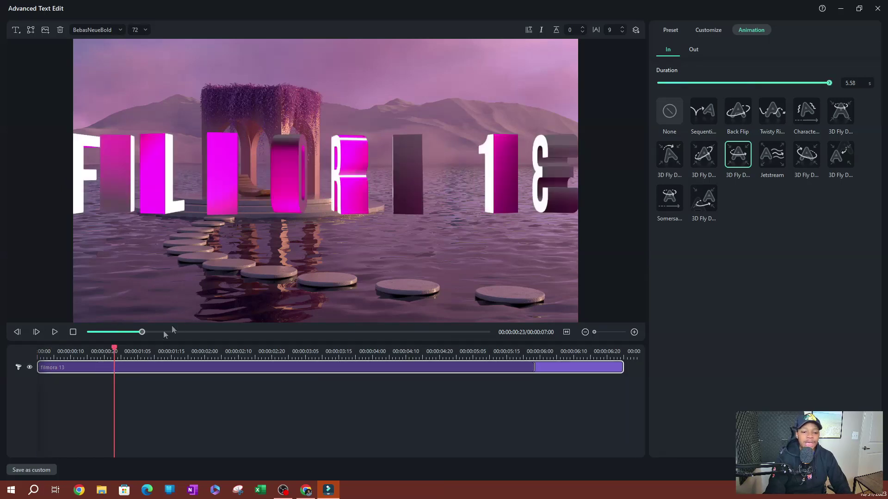
{"action": "key", "text": "Home"}
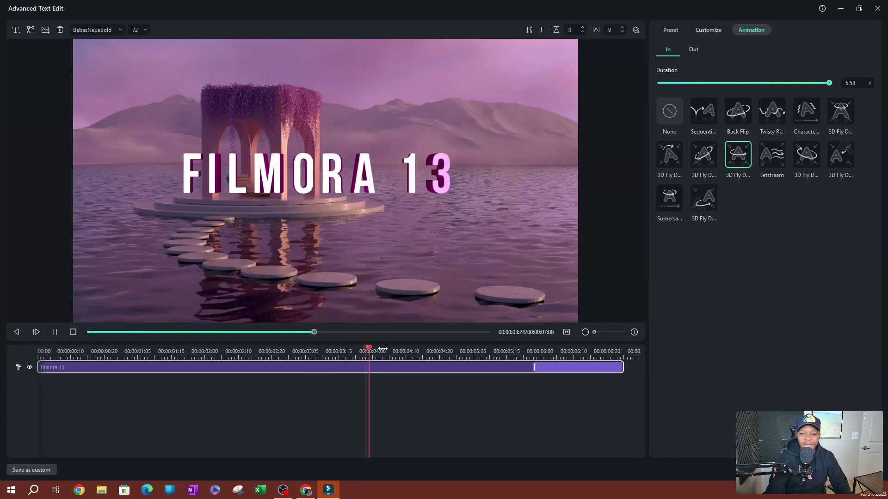
{"action": "key", "text": "space"}
{"action": "left_click_drag", "start_coordinate": [537, 370], "coordinate": [189, 387]}
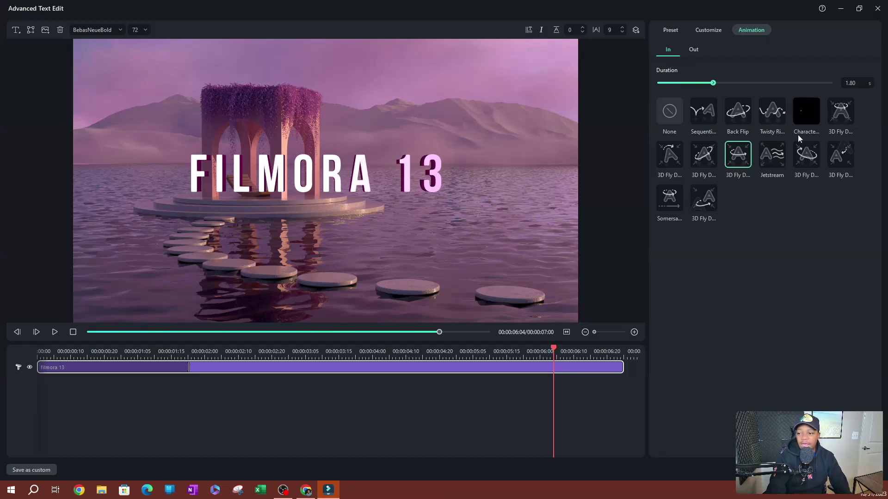
Step: Try a Zoom out animation, preview it, and lengthen it to 2.04 seconds
{"action": "left_click", "coordinate": [694, 50]}
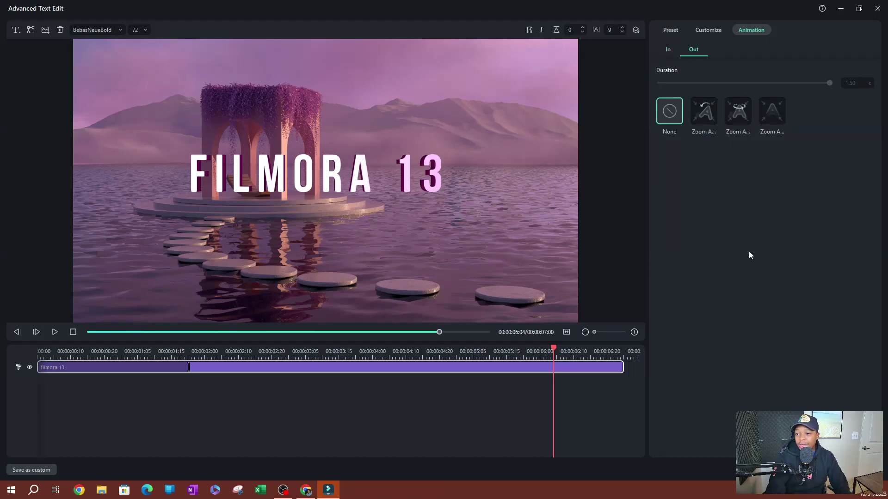
{"action": "left_click", "coordinate": [709, 119]}
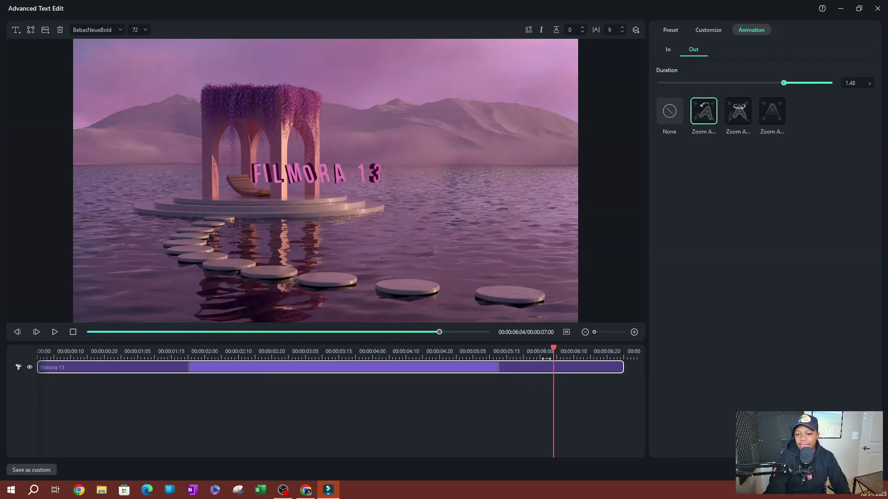
{"action": "left_click_drag", "start_coordinate": [555, 357], "coordinate": [429, 367]}
{"action": "key", "text": "space"}
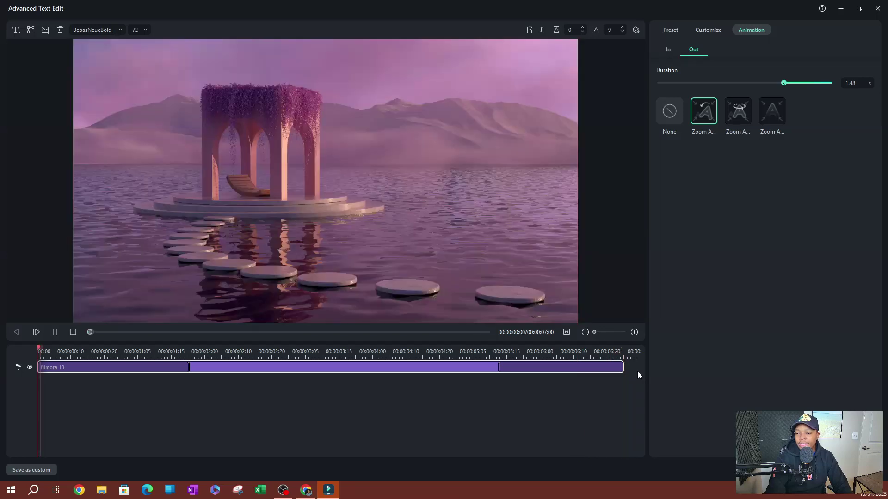
{"action": "left_click", "coordinate": [782, 84]}
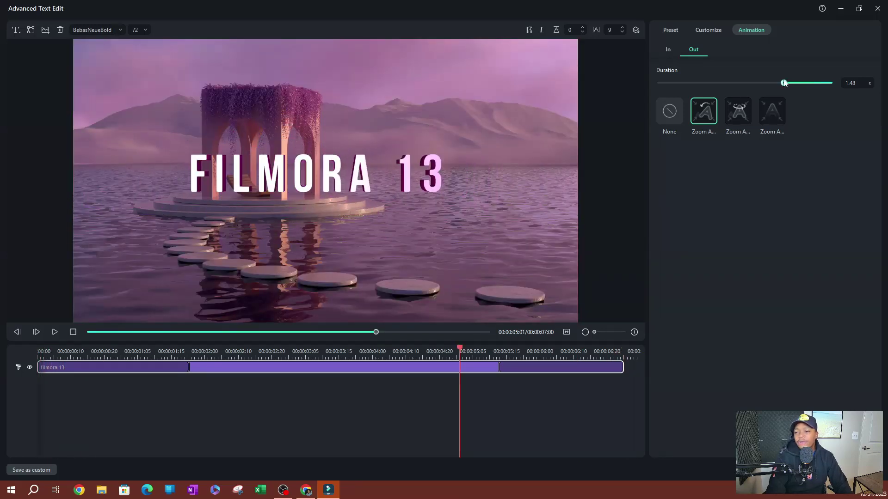
{"action": "left_click_drag", "start_coordinate": [503, 368], "coordinate": [452, 368]}
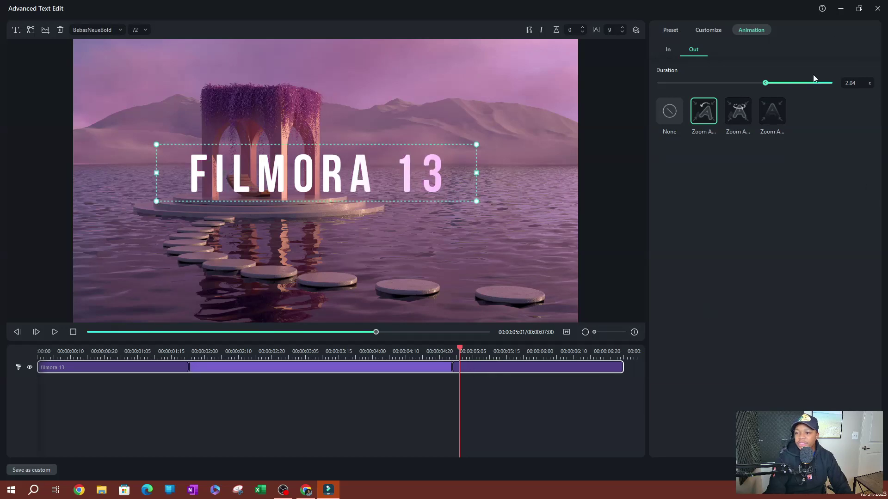
Step: Set the out animation to None, stretch the in animation, and preview the fly-in
{"action": "left_click", "coordinate": [668, 49]}
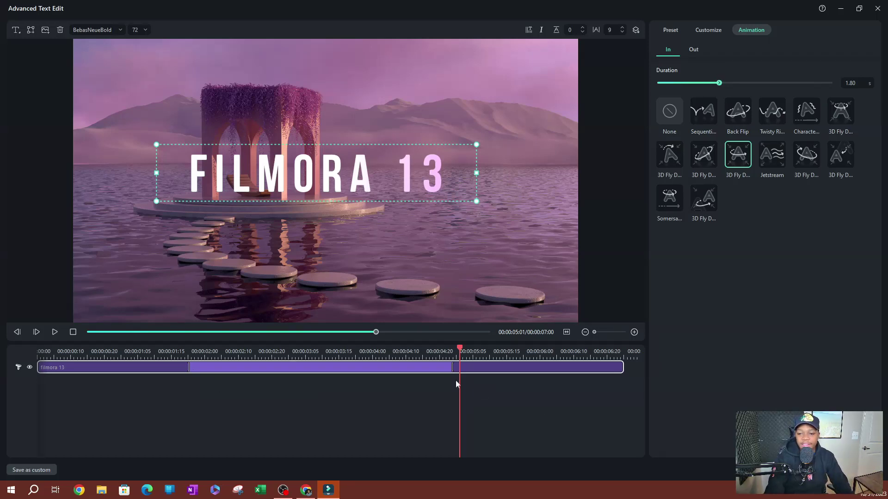
{"action": "left_click", "coordinate": [696, 49]}
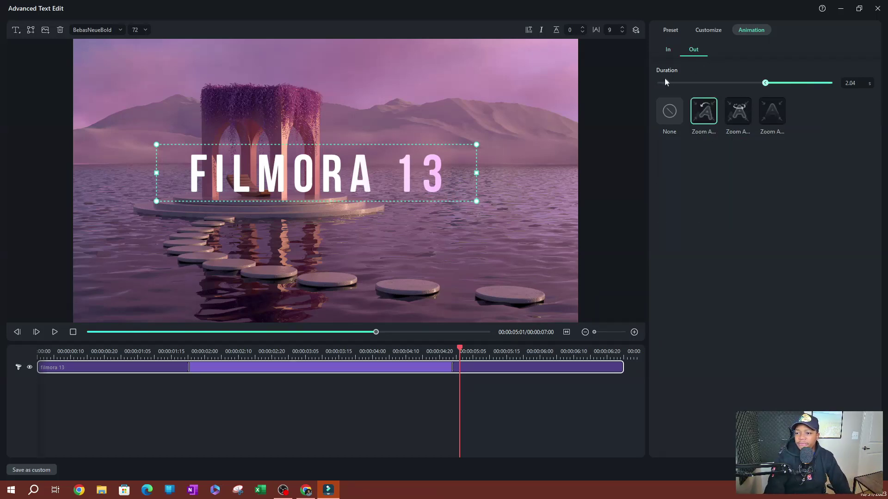
{"action": "left_click", "coordinate": [672, 114]}
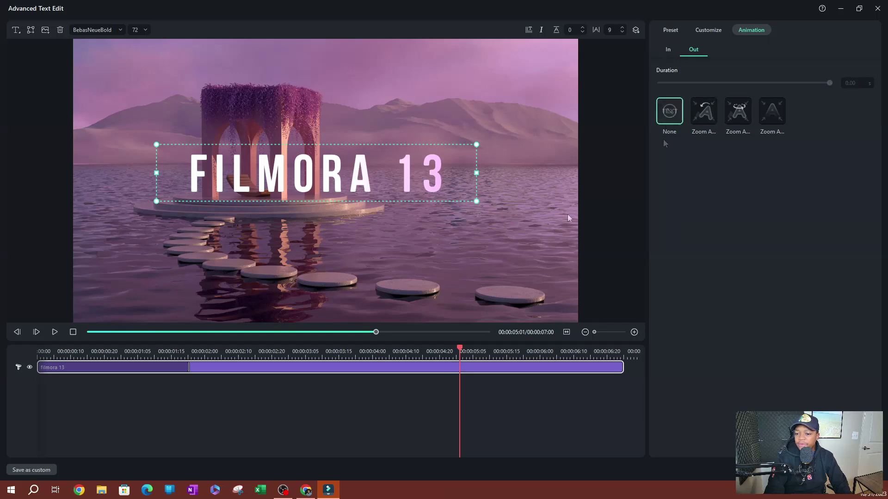
{"action": "left_click_drag", "start_coordinate": [188, 367], "coordinate": [622, 364]}
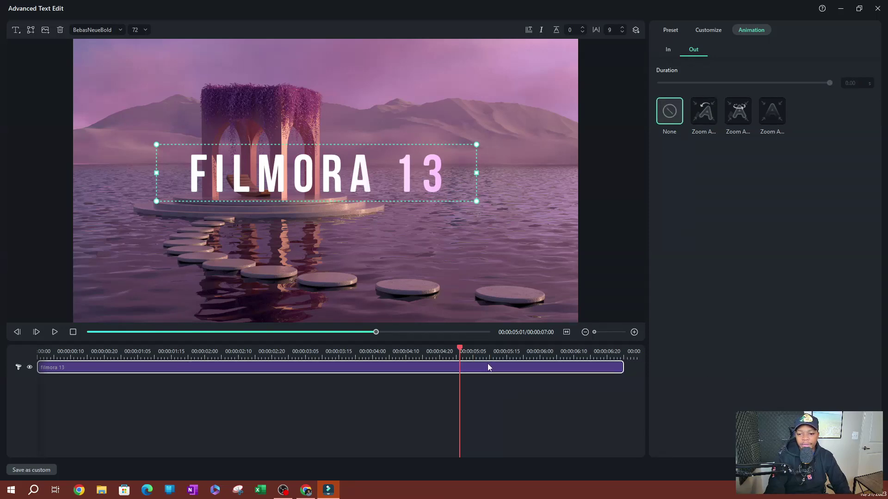
{"action": "left_click_drag", "start_coordinate": [455, 350], "coordinate": [39, 350]}
{"action": "key", "text": "space"}
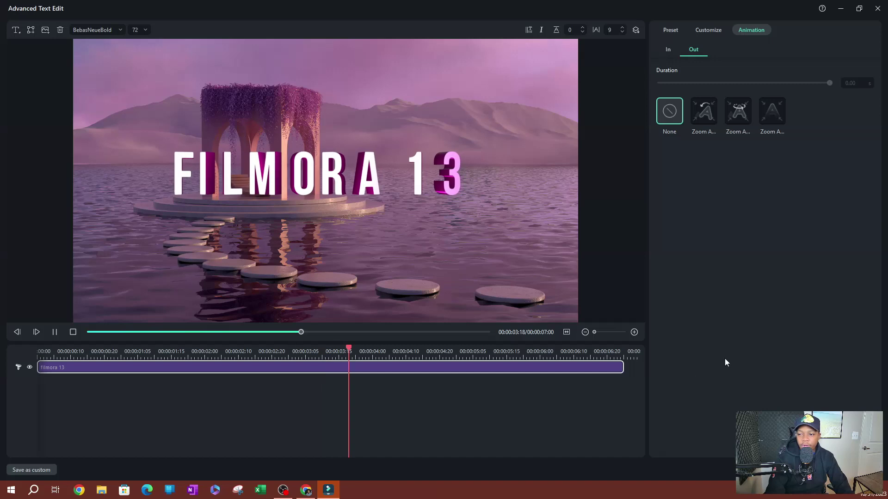
{"action": "key", "text": "space"}
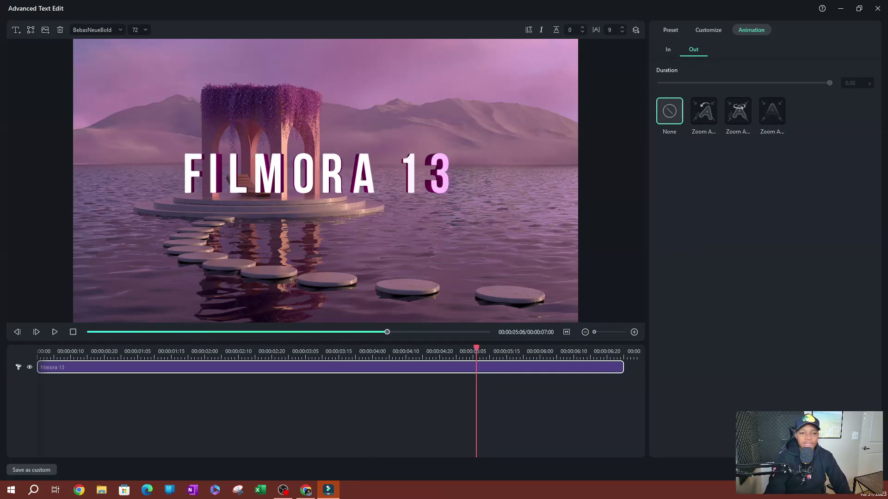
Step: Insert the arrow shape reading 'TEXT HERE' and drag it up-left over the FILMORA 13 title
{"action": "left_click", "coordinate": [45, 30]}
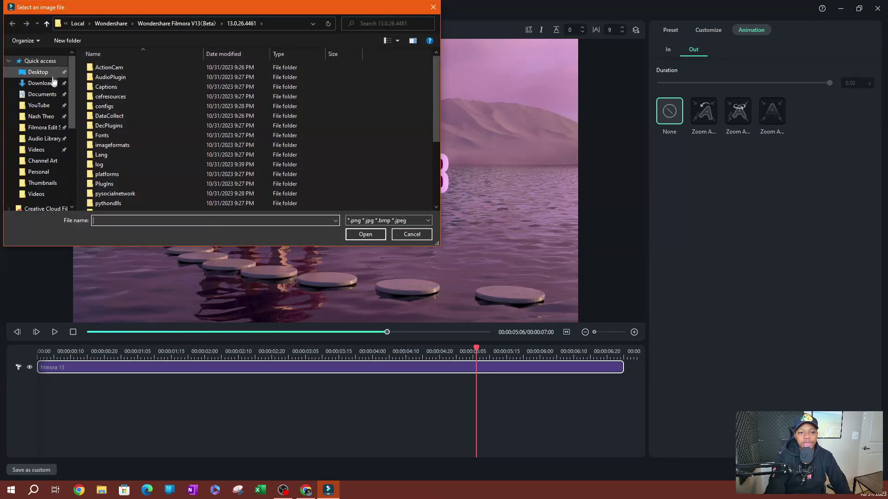
{"action": "left_click", "coordinate": [433, 7]}
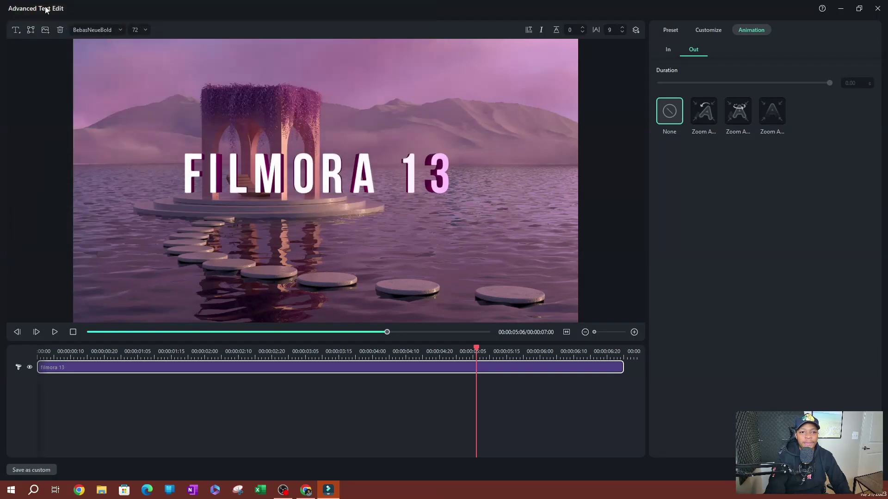
{"action": "left_click", "coordinate": [30, 30]}
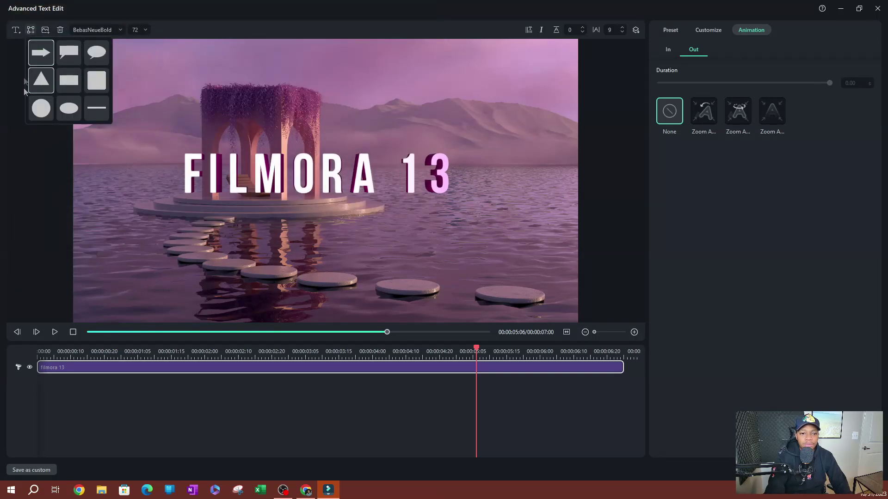
{"action": "left_click", "coordinate": [38, 54]}
{"action": "left_click_drag", "start_coordinate": [315, 175], "coordinate": [249, 174]}
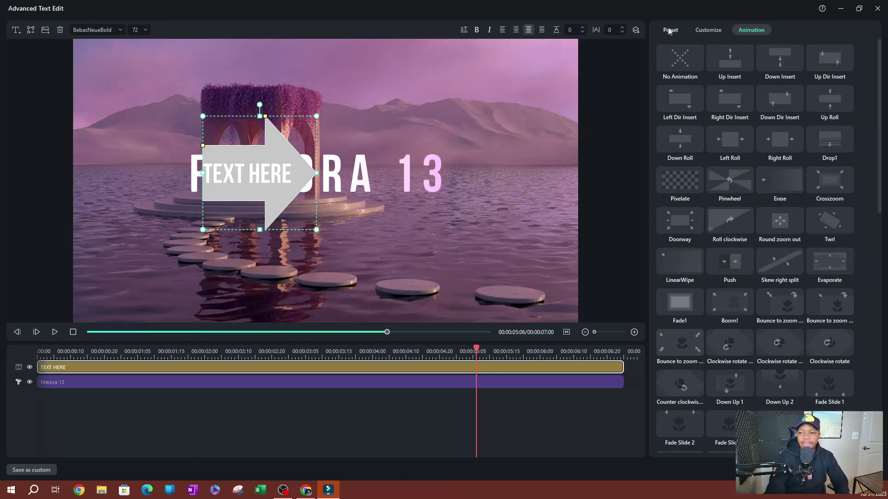
Step: Check the arrow's Customize and Preset tabs, then drag it right across the middle of FILMORA 13
{"action": "left_click", "coordinate": [708, 31]}
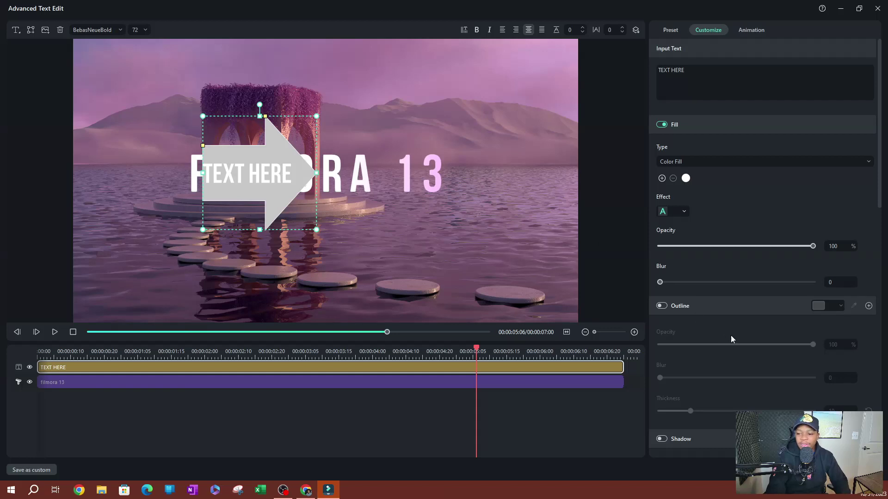
{"action": "left_click", "coordinate": [670, 30]}
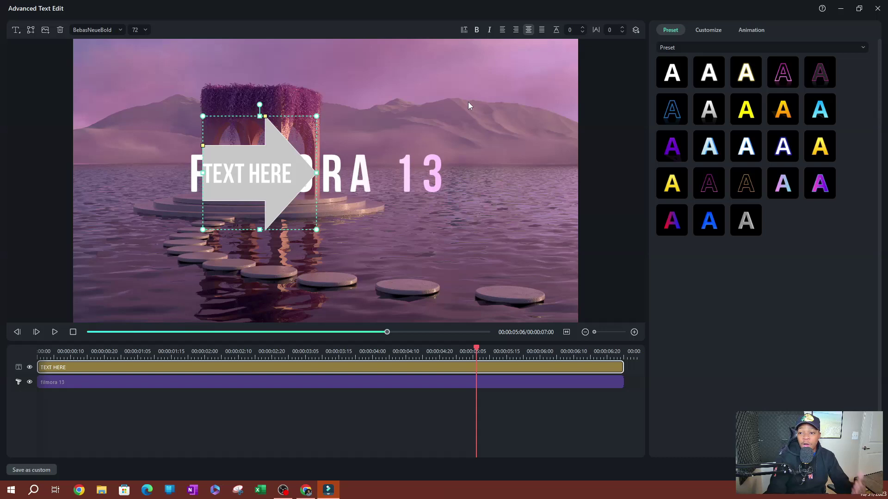
{"action": "left_click_drag", "start_coordinate": [223, 163], "coordinate": [317, 167]}
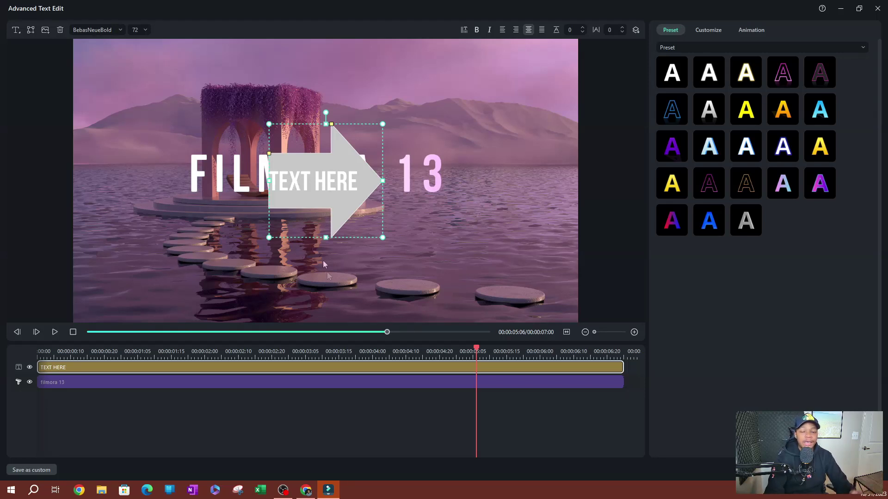
Step: Send the arrow backward behind the title and drag it lower
{"action": "left_click", "coordinate": [635, 31]}
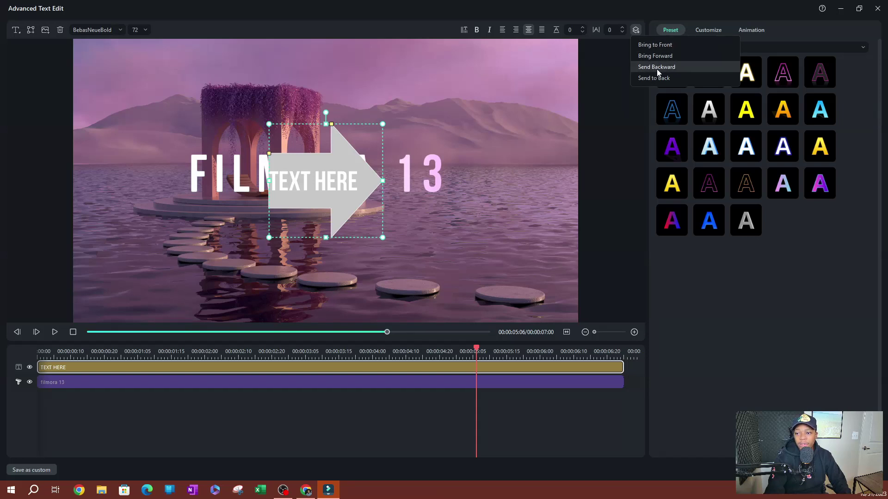
{"action": "left_click", "coordinate": [678, 72]}
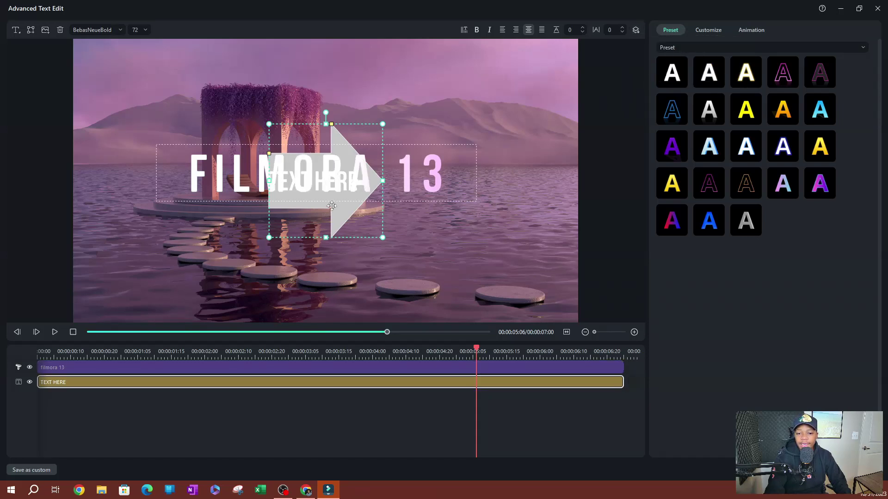
{"action": "left_click_drag", "start_coordinate": [351, 212], "coordinate": [329, 249]}
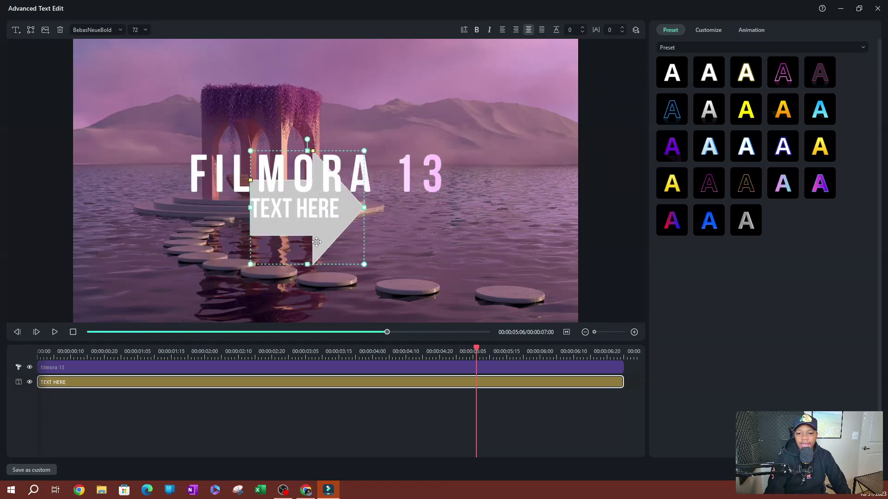
Step: Try Bring to Front and Send to Back, then bring the arrow one layer forward over the title
{"action": "left_click", "coordinate": [636, 31]}
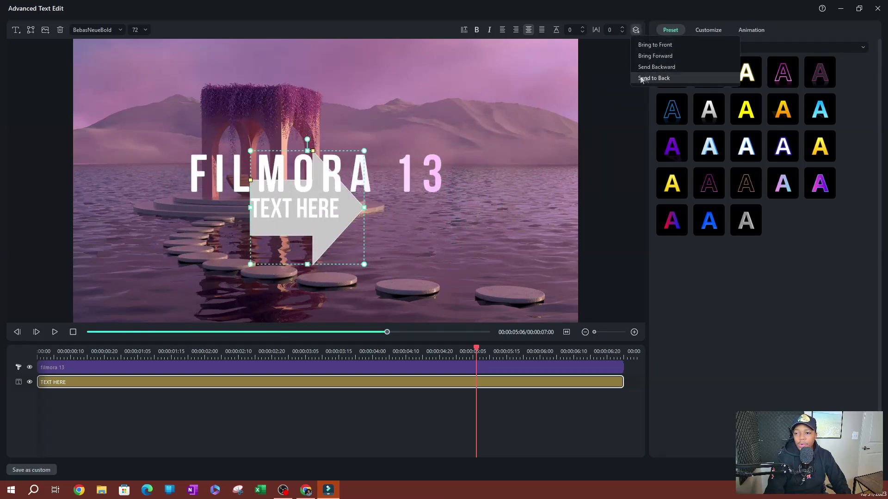
{"action": "left_click", "coordinate": [669, 45]}
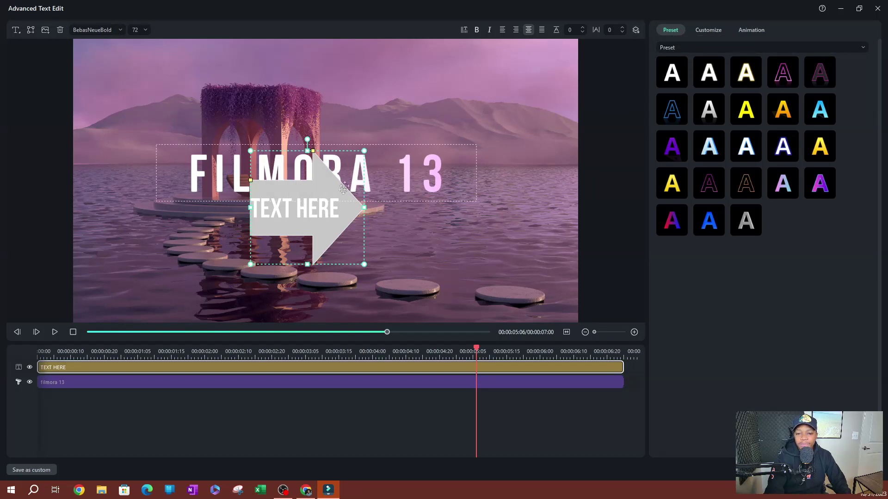
{"action": "left_click", "coordinate": [636, 31]}
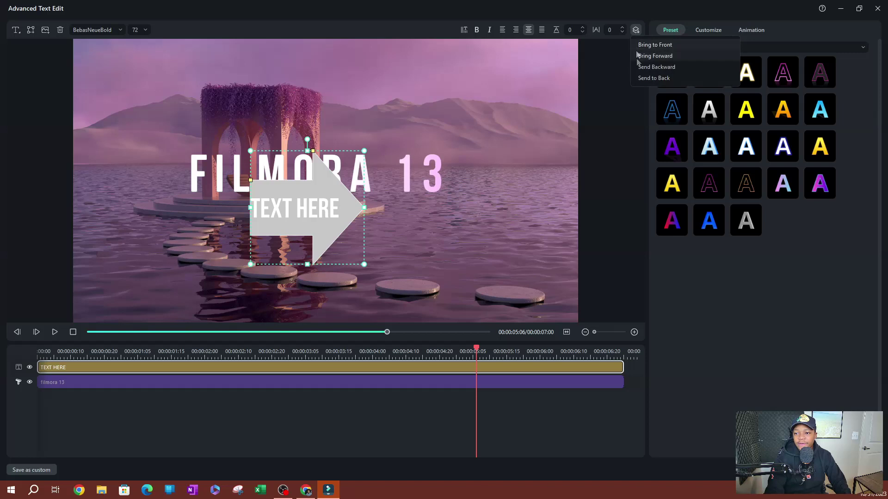
{"action": "left_click", "coordinate": [650, 79]}
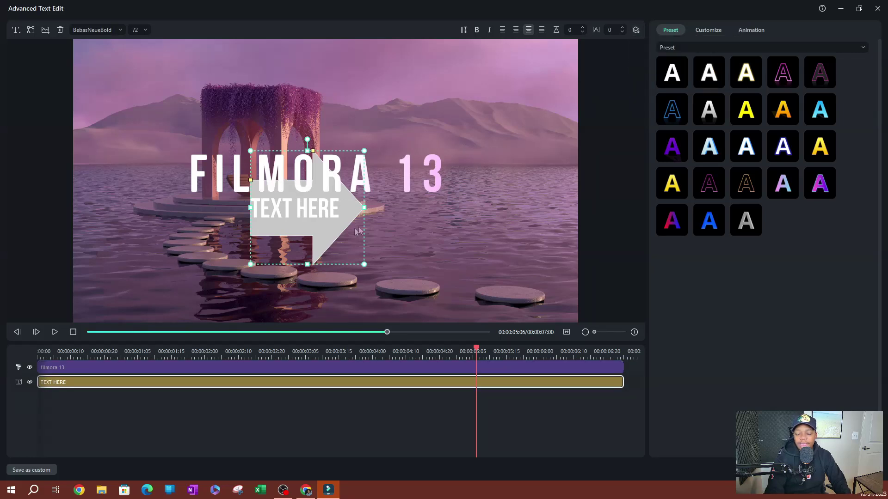
{"action": "left_click", "coordinate": [110, 368]}
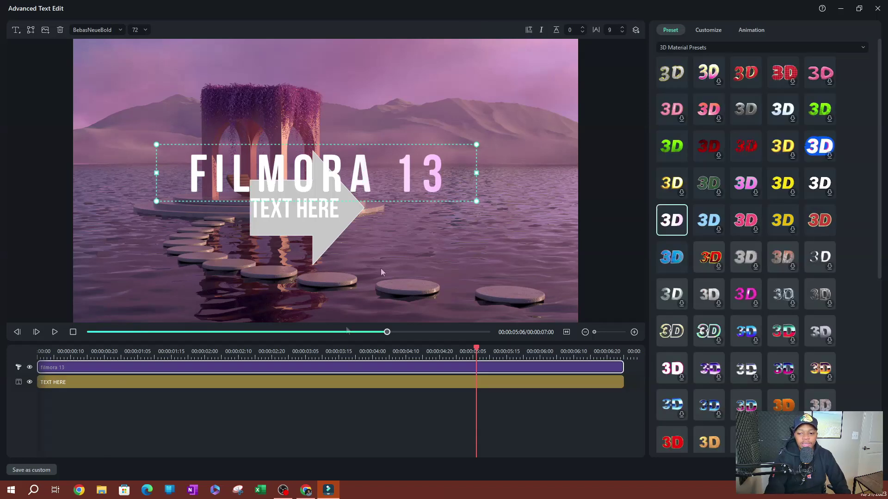
{"action": "left_click", "coordinate": [333, 222]}
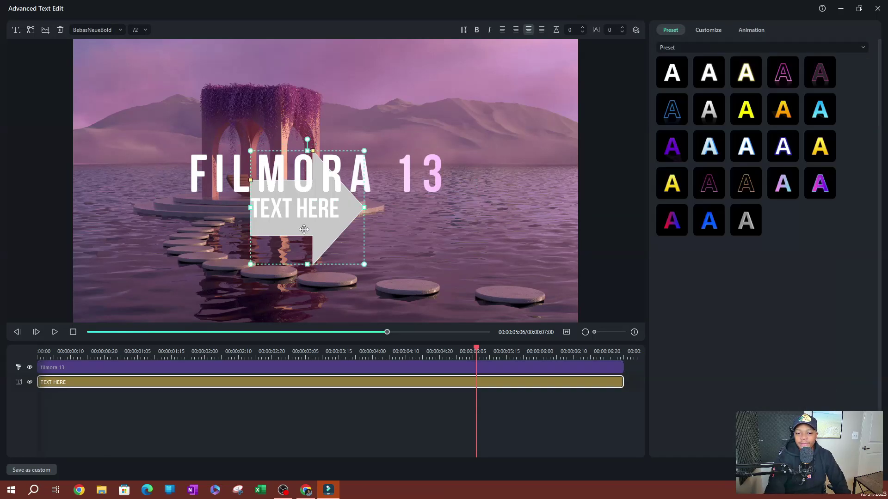
{"action": "left_click", "coordinate": [635, 33]}
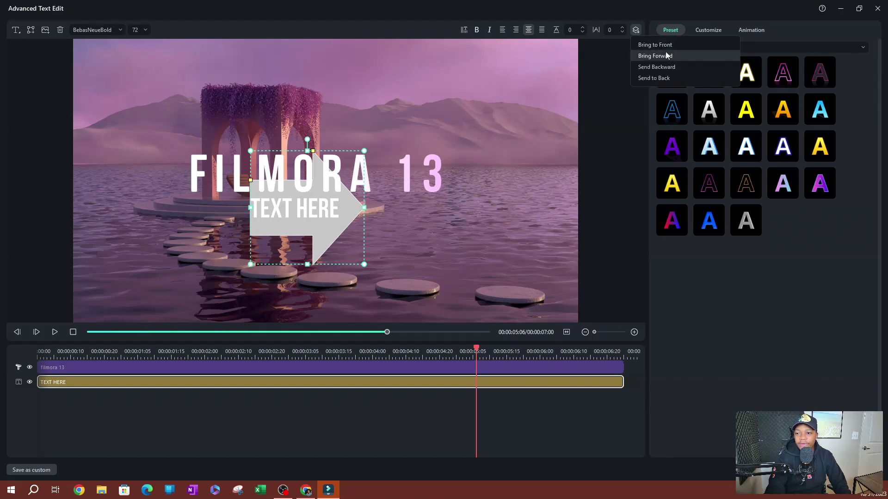
{"action": "left_click", "coordinate": [670, 45]}
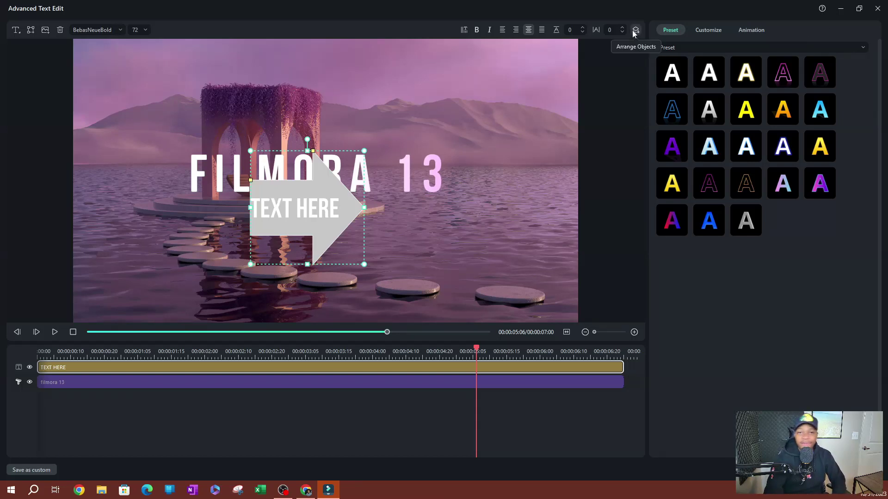
Step: Delete the 'TEXT HERE' arrow, confirm the edits, and play the FILMORA 13 fly-in from 0
{"action": "key", "text": "Delete"}
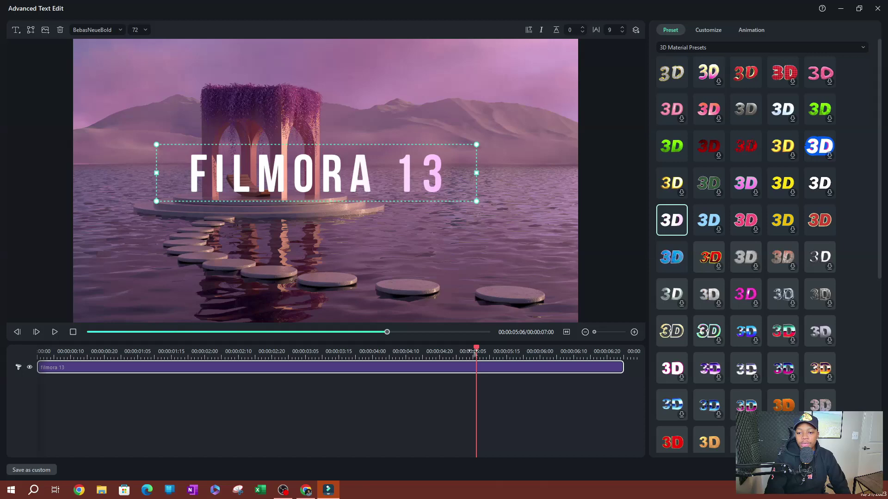
{"action": "left_click", "coordinate": [858, 469]}
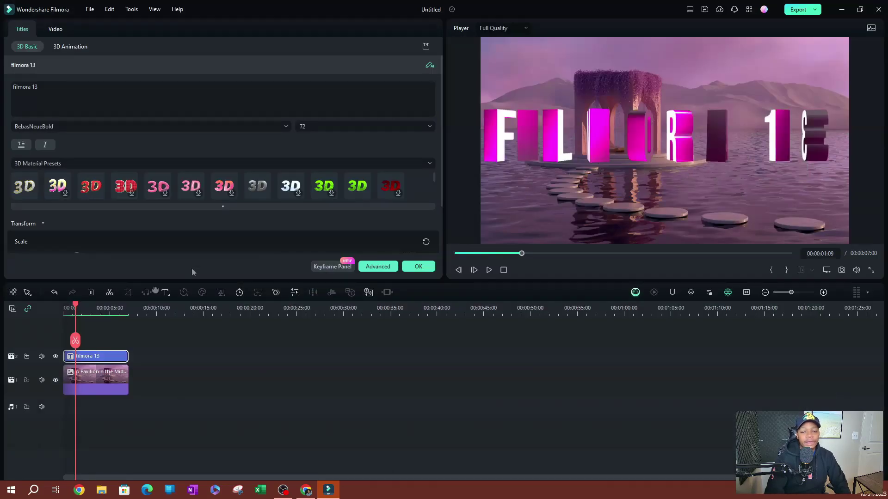
{"action": "left_click_drag", "start_coordinate": [76, 309], "coordinate": [31, 317]}
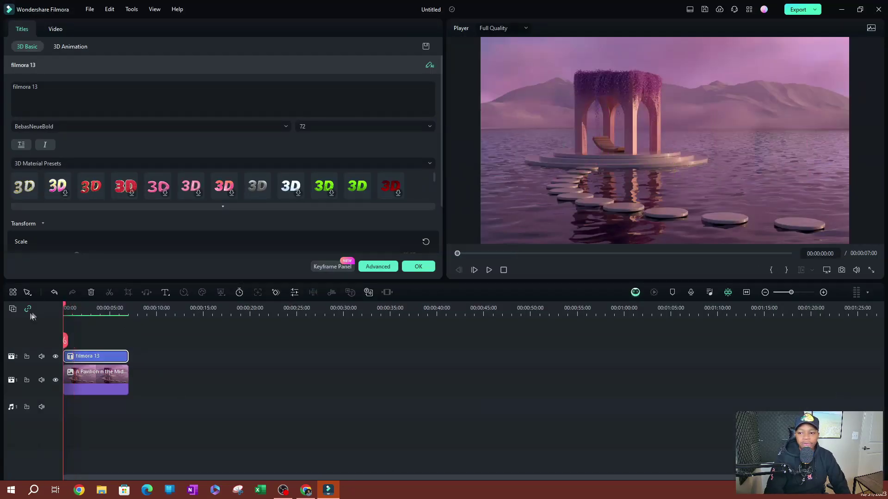
{"action": "key", "text": "space"}
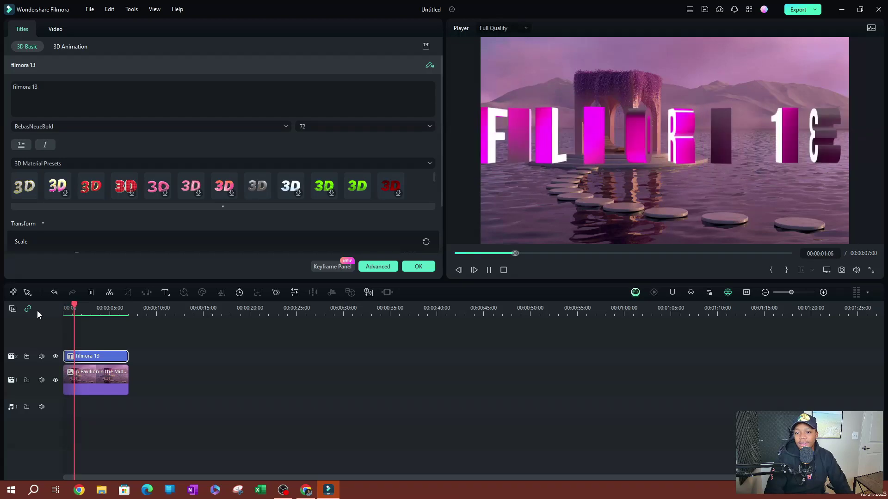